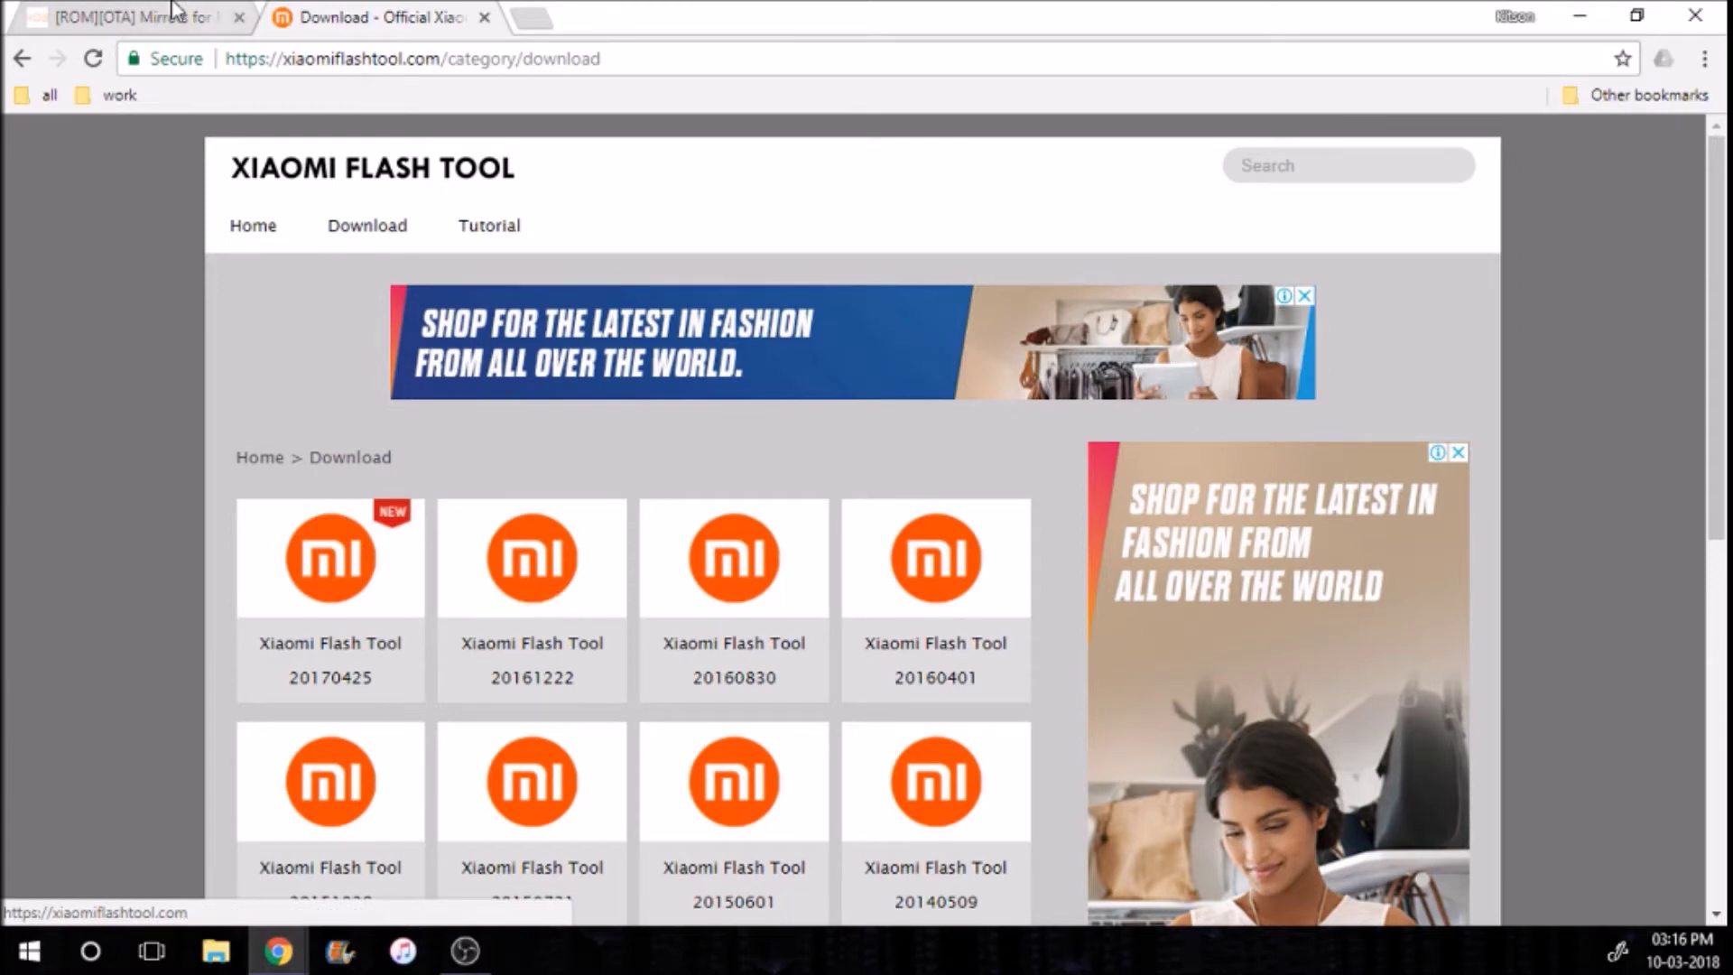
Confirm the 14-10-2017 tissot_images build in the XDA post, then open the desktop mi flash folder
click(140, 24)
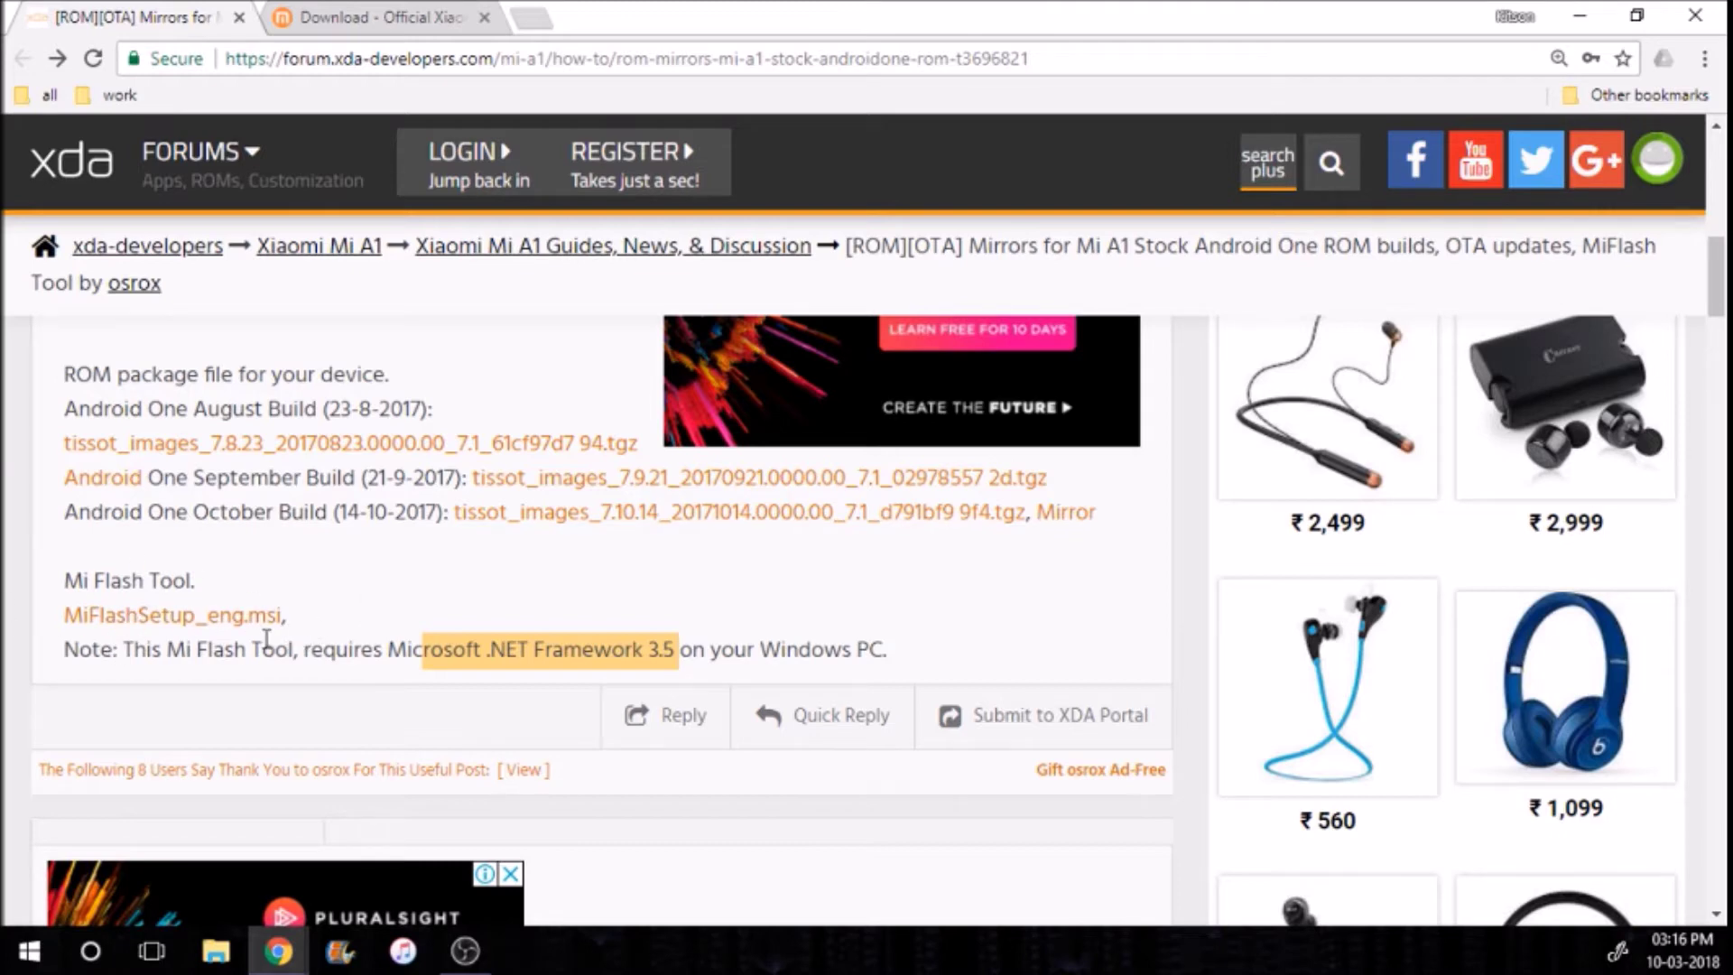
click(416, 13)
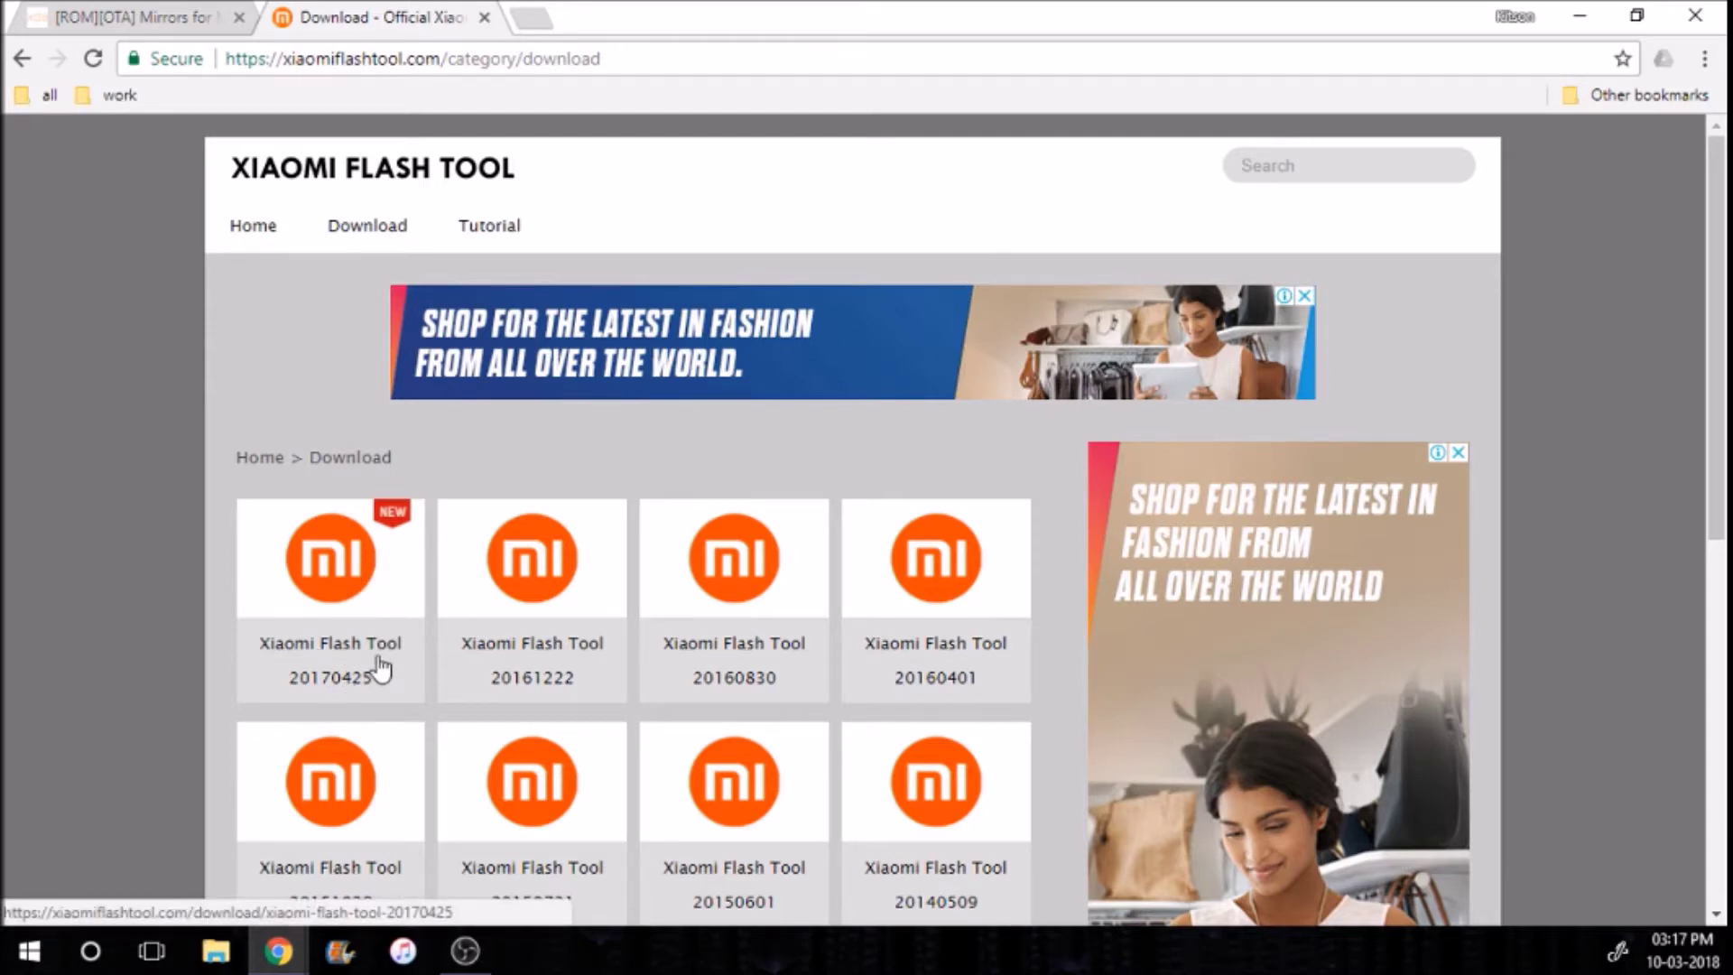
click(172, 17)
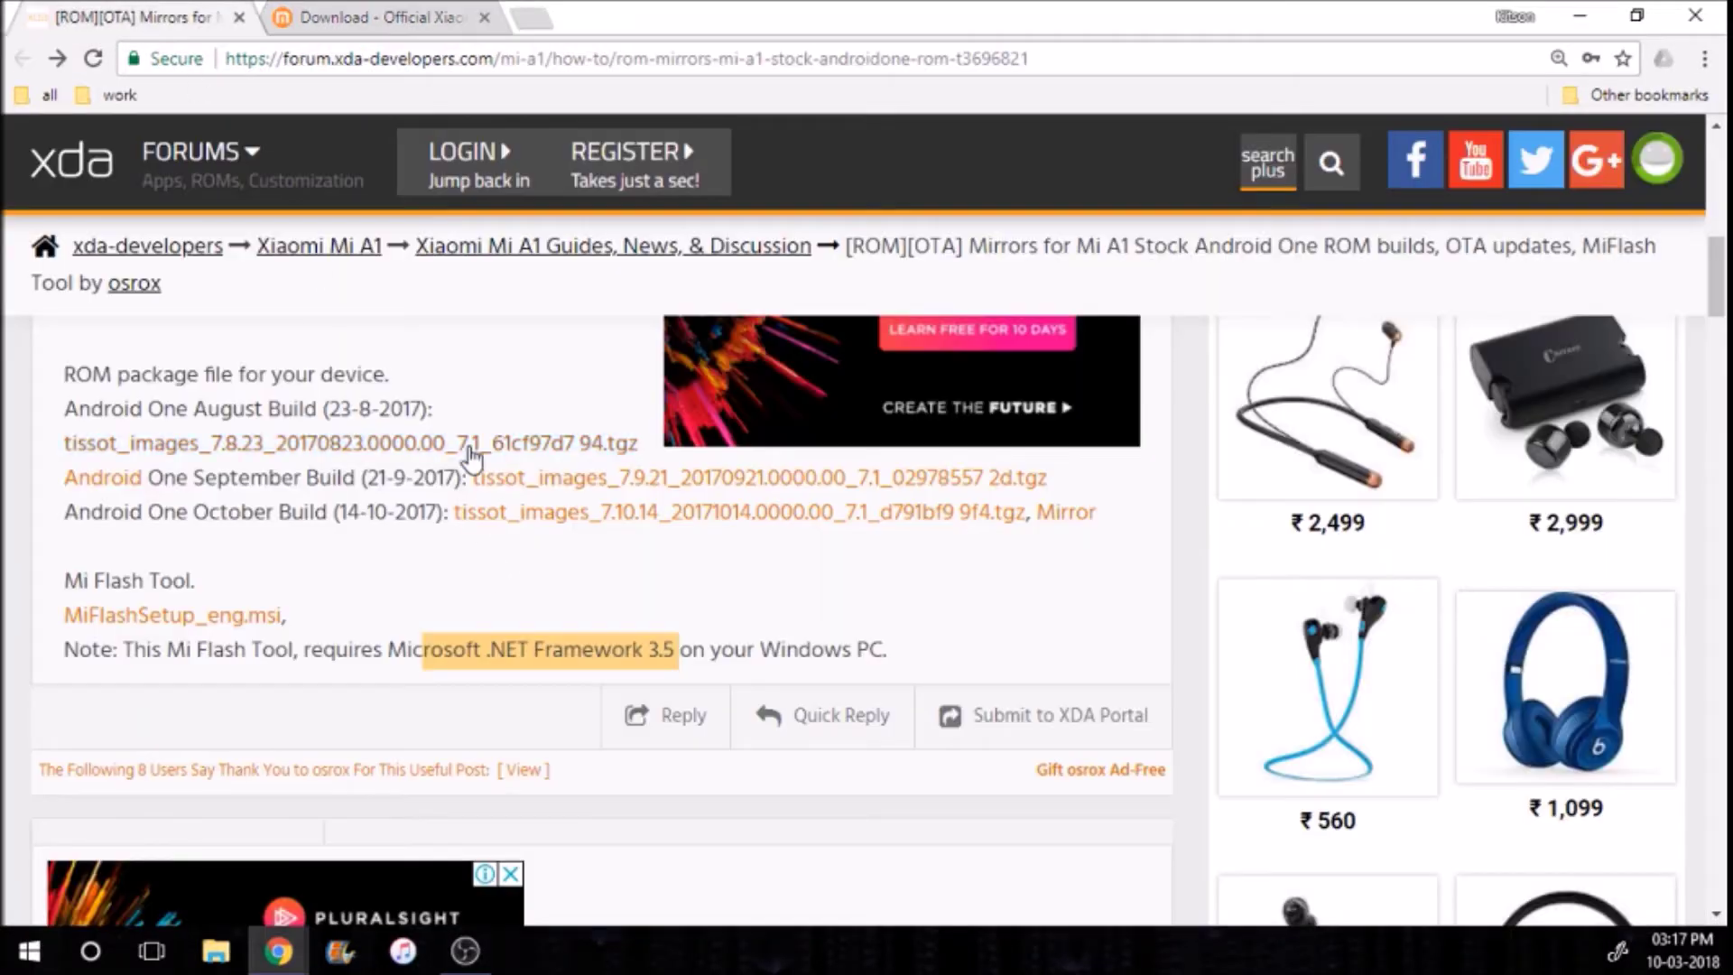
drag(344, 512, 436, 512)
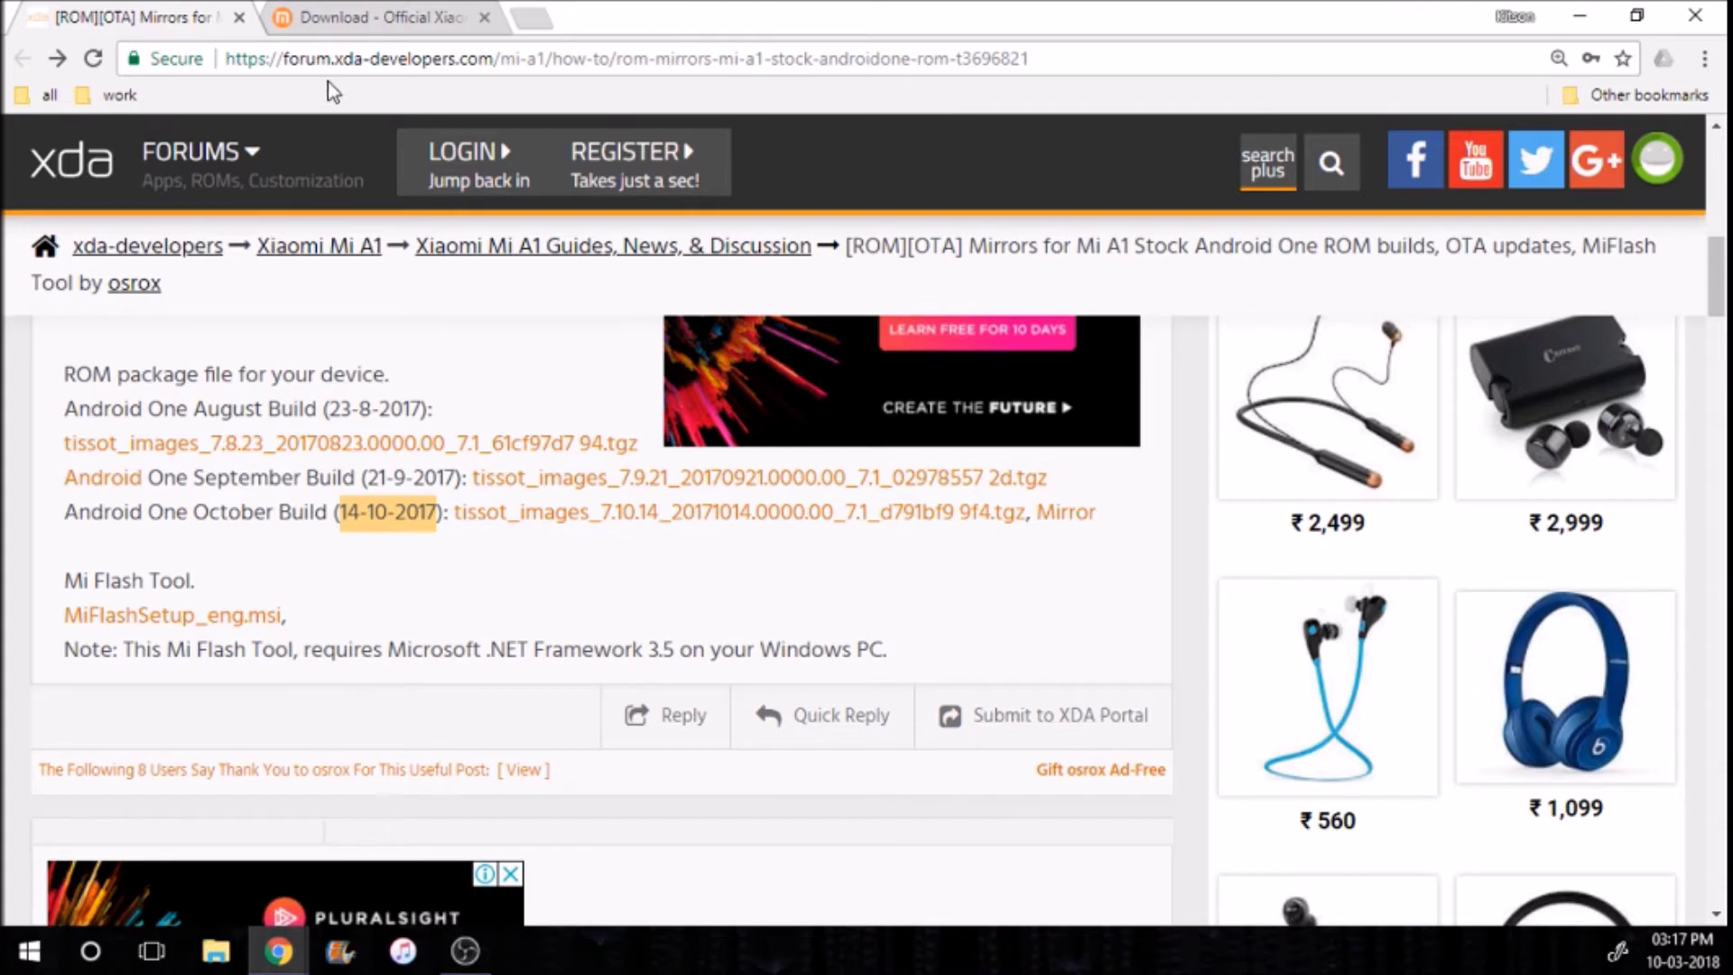
click(1595, 16)
double_click(1622, 121)
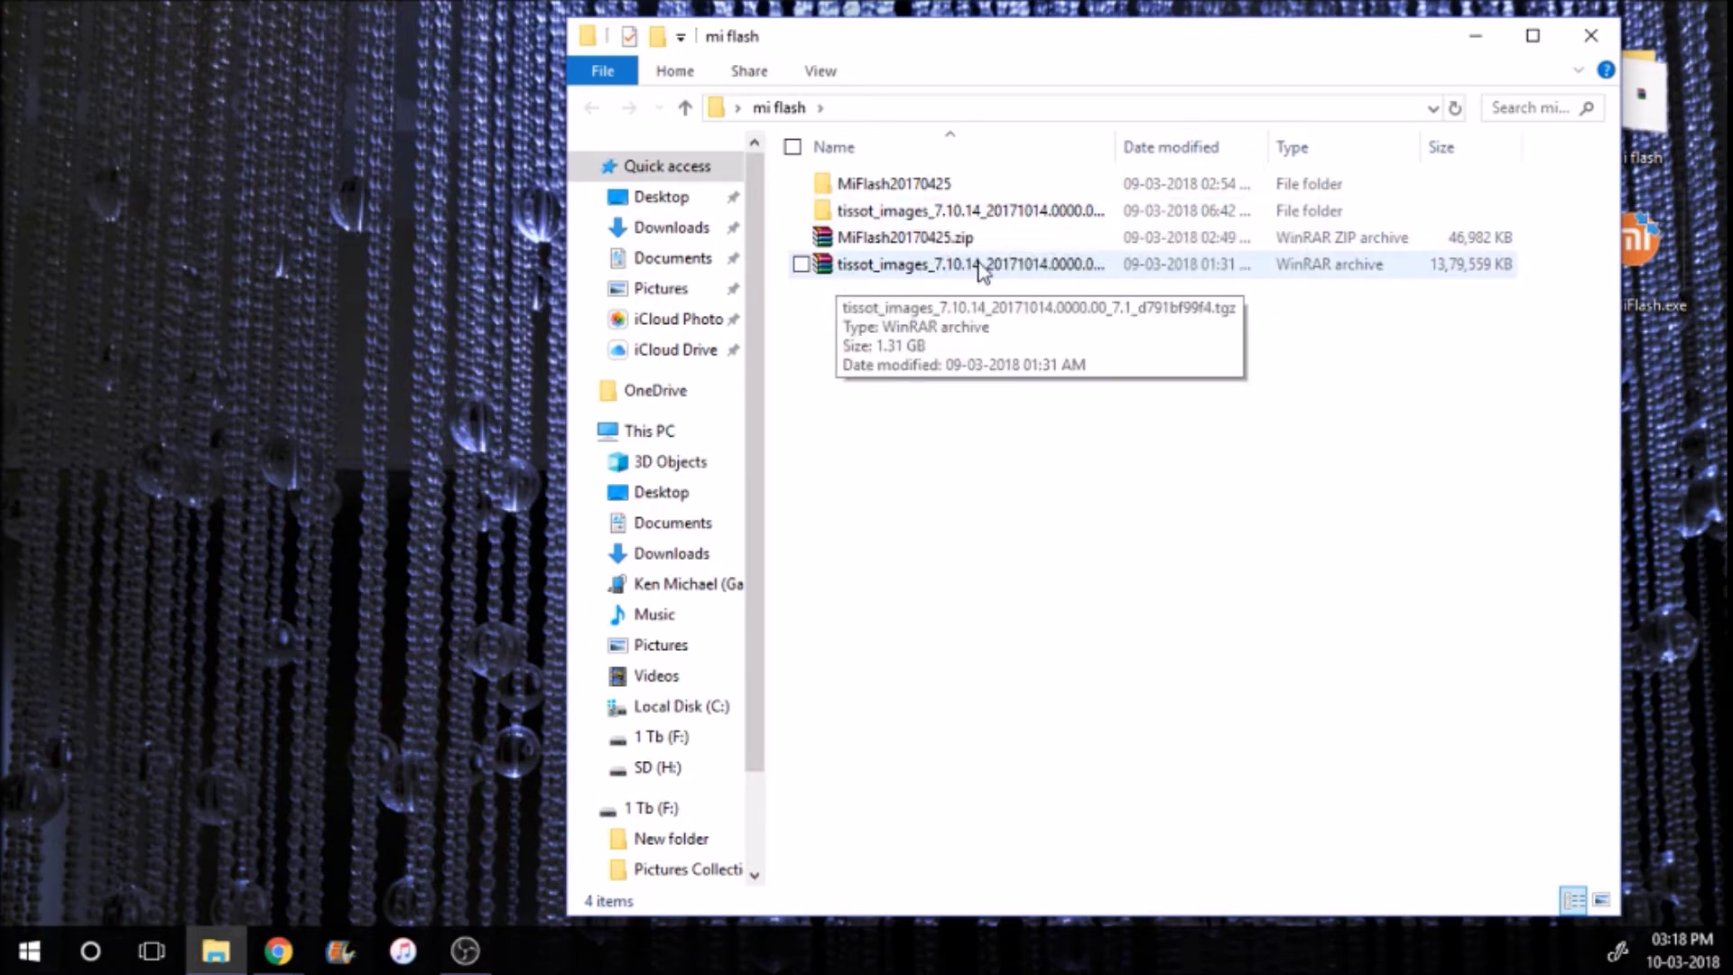
Browse the MiFlash20170425 and tissot_images_7.10.14_7.1 folders, then close the window
double_click(920, 184)
double_click(930, 186)
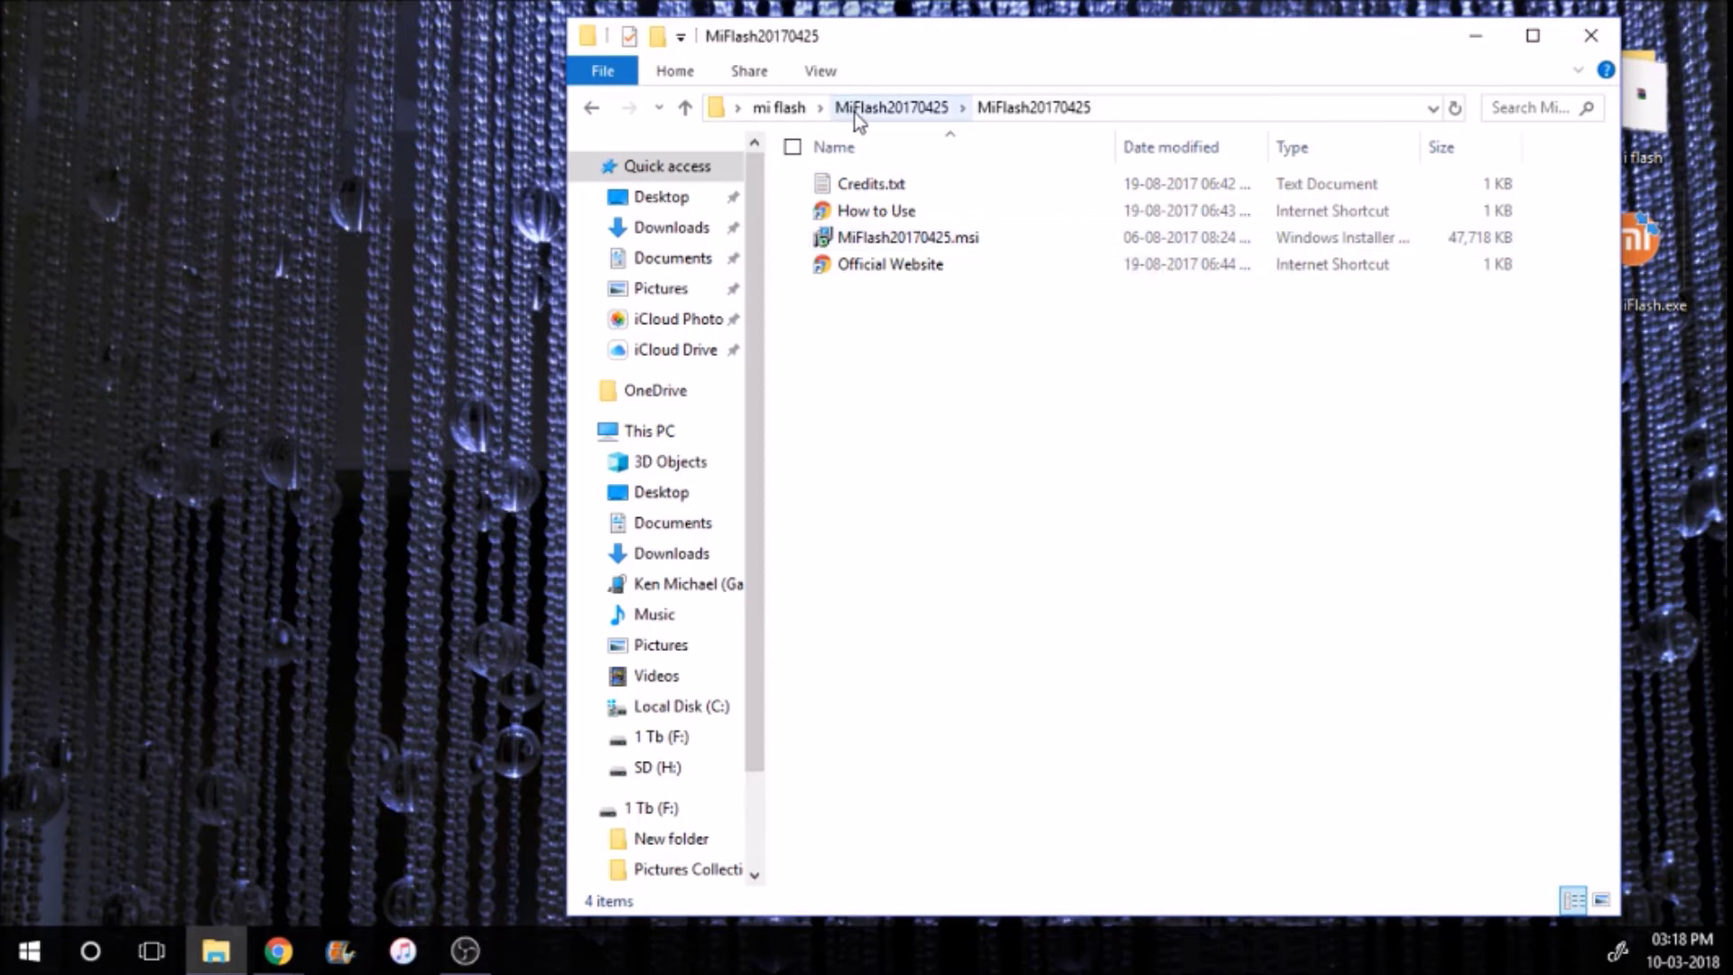
click(767, 106)
double_click(894, 213)
click(894, 194)
double_click(894, 194)
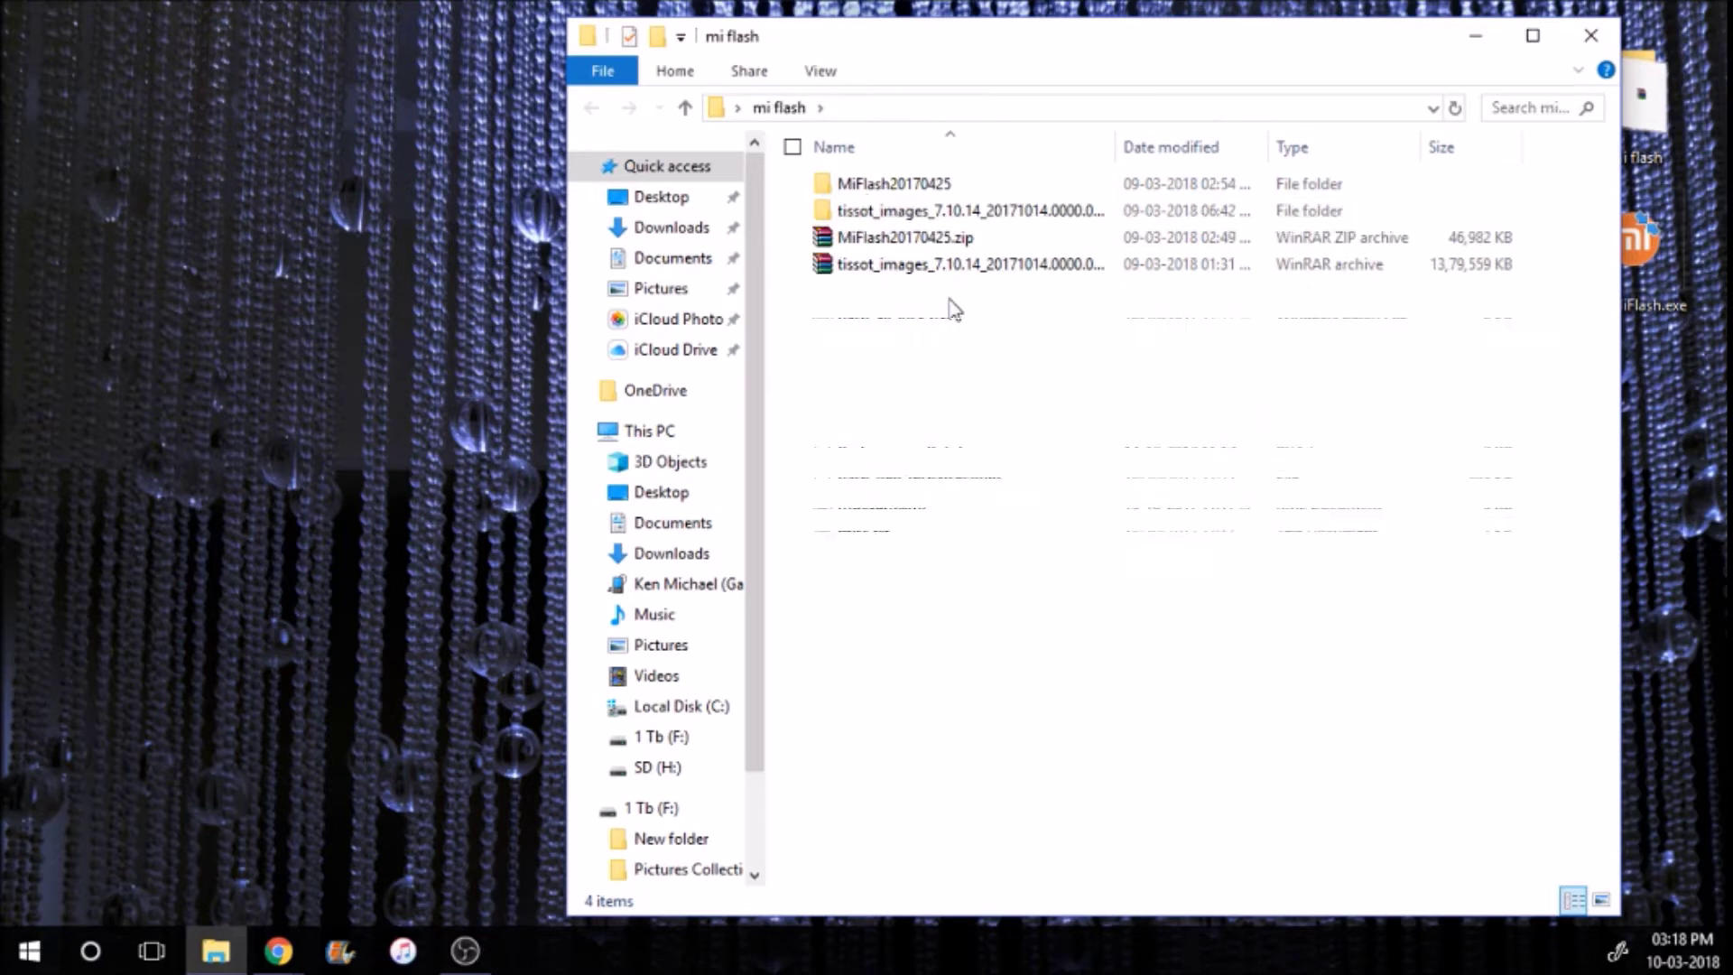
double_click(930, 185)
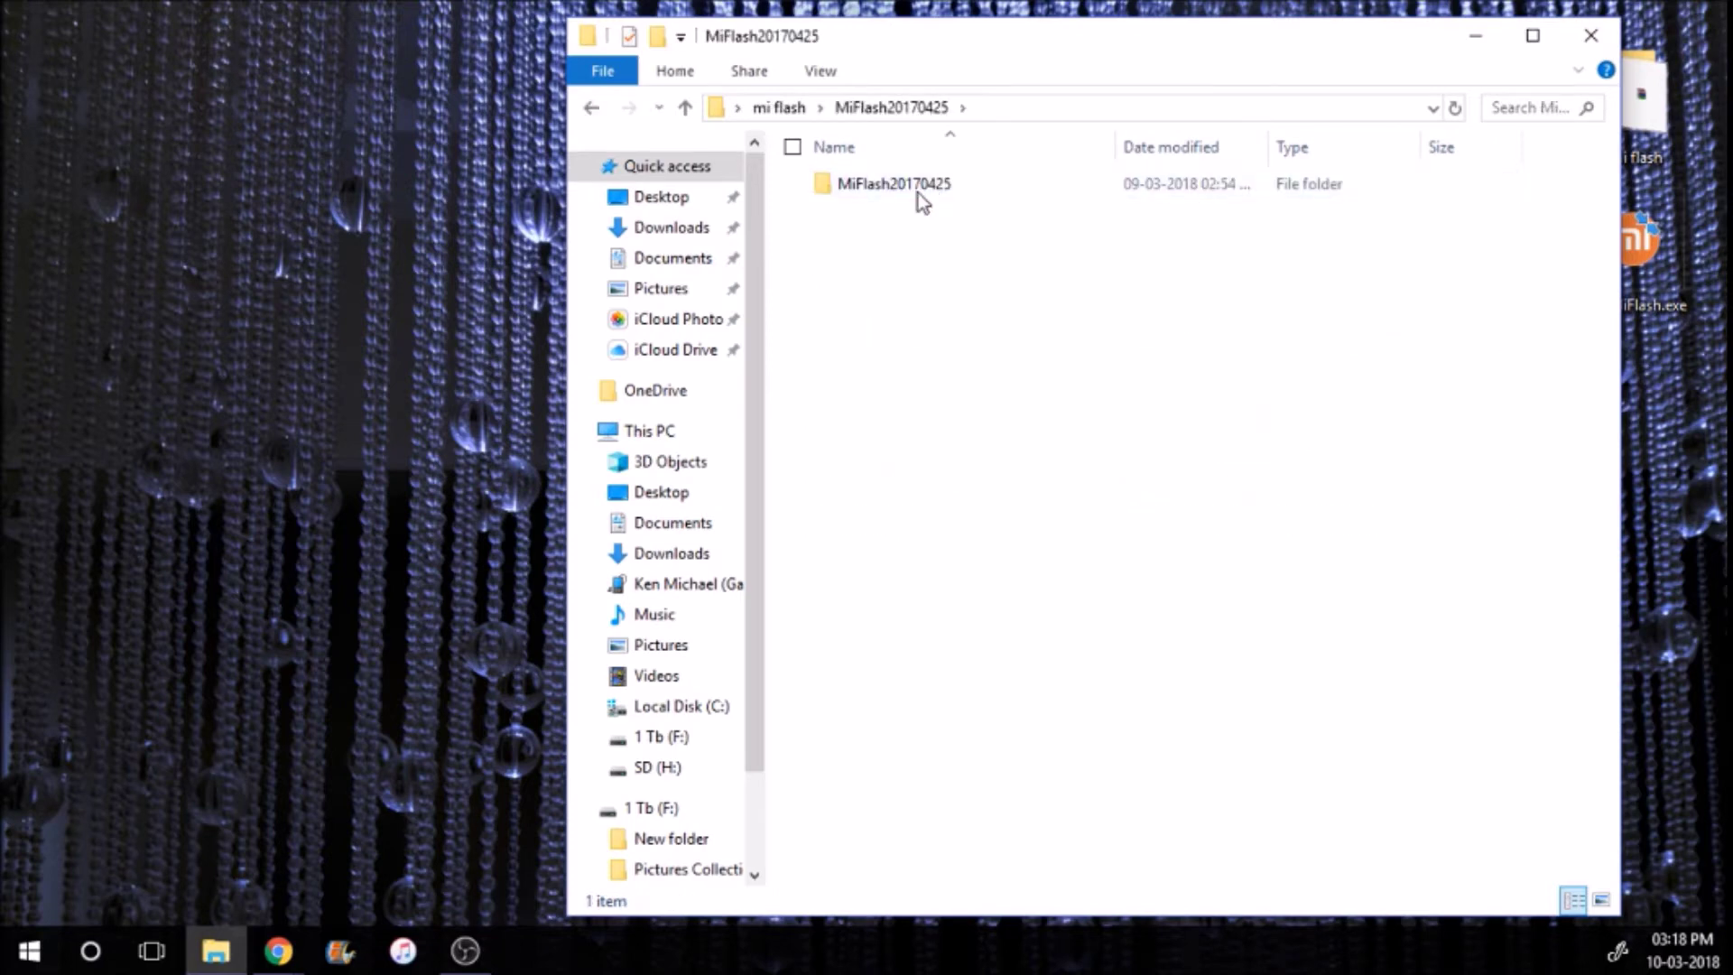
double_click(918, 191)
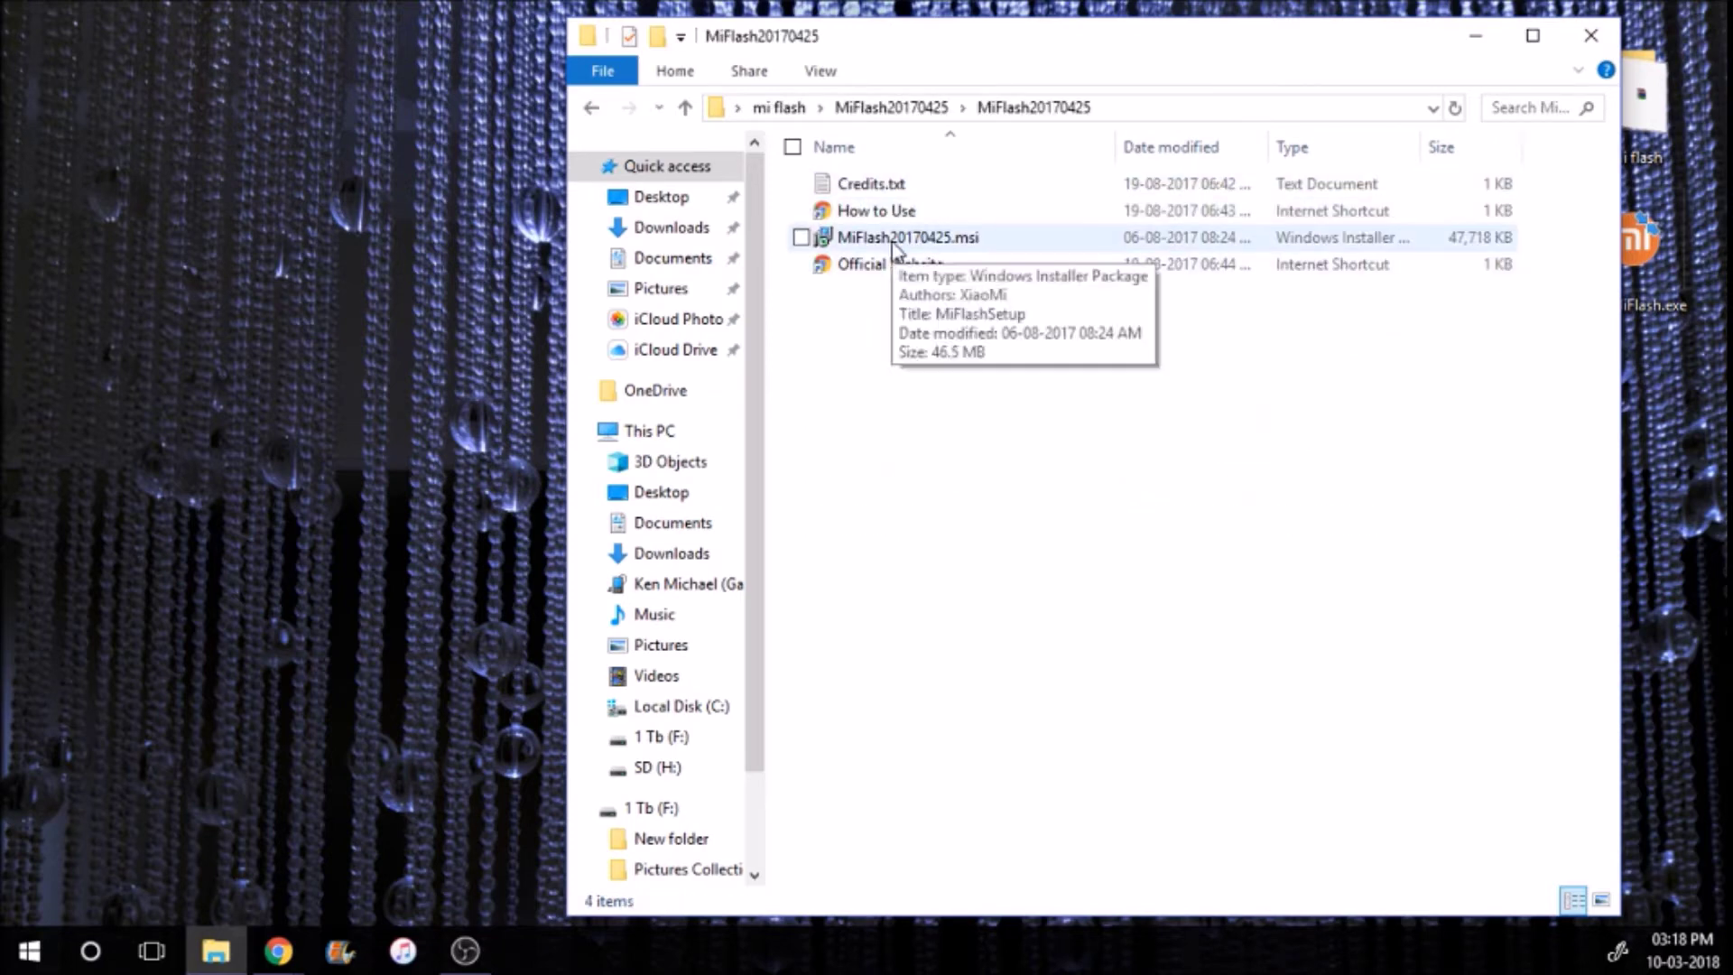
click(1591, 35)
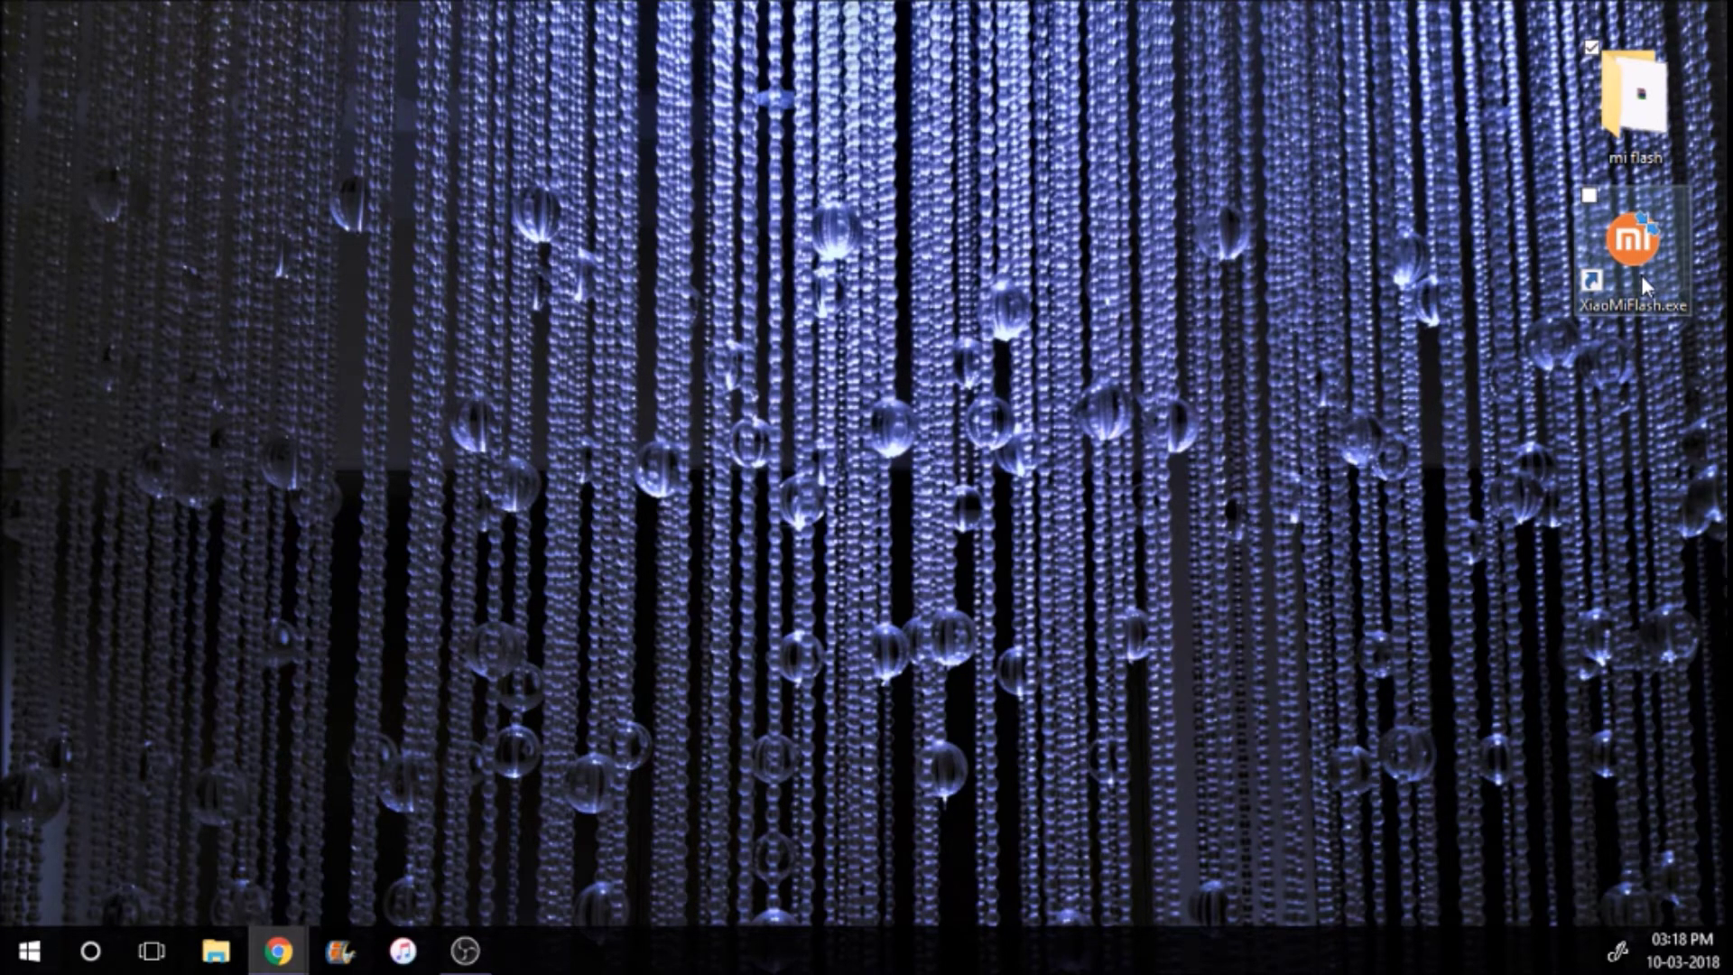
Reopen mi flash, copy the tissot_images_7.10.14_7.1 folder and close Explorer
double_click(1644, 247)
double_click(1630, 155)
click(922, 213)
double_click(922, 213)
double_click(909, 186)
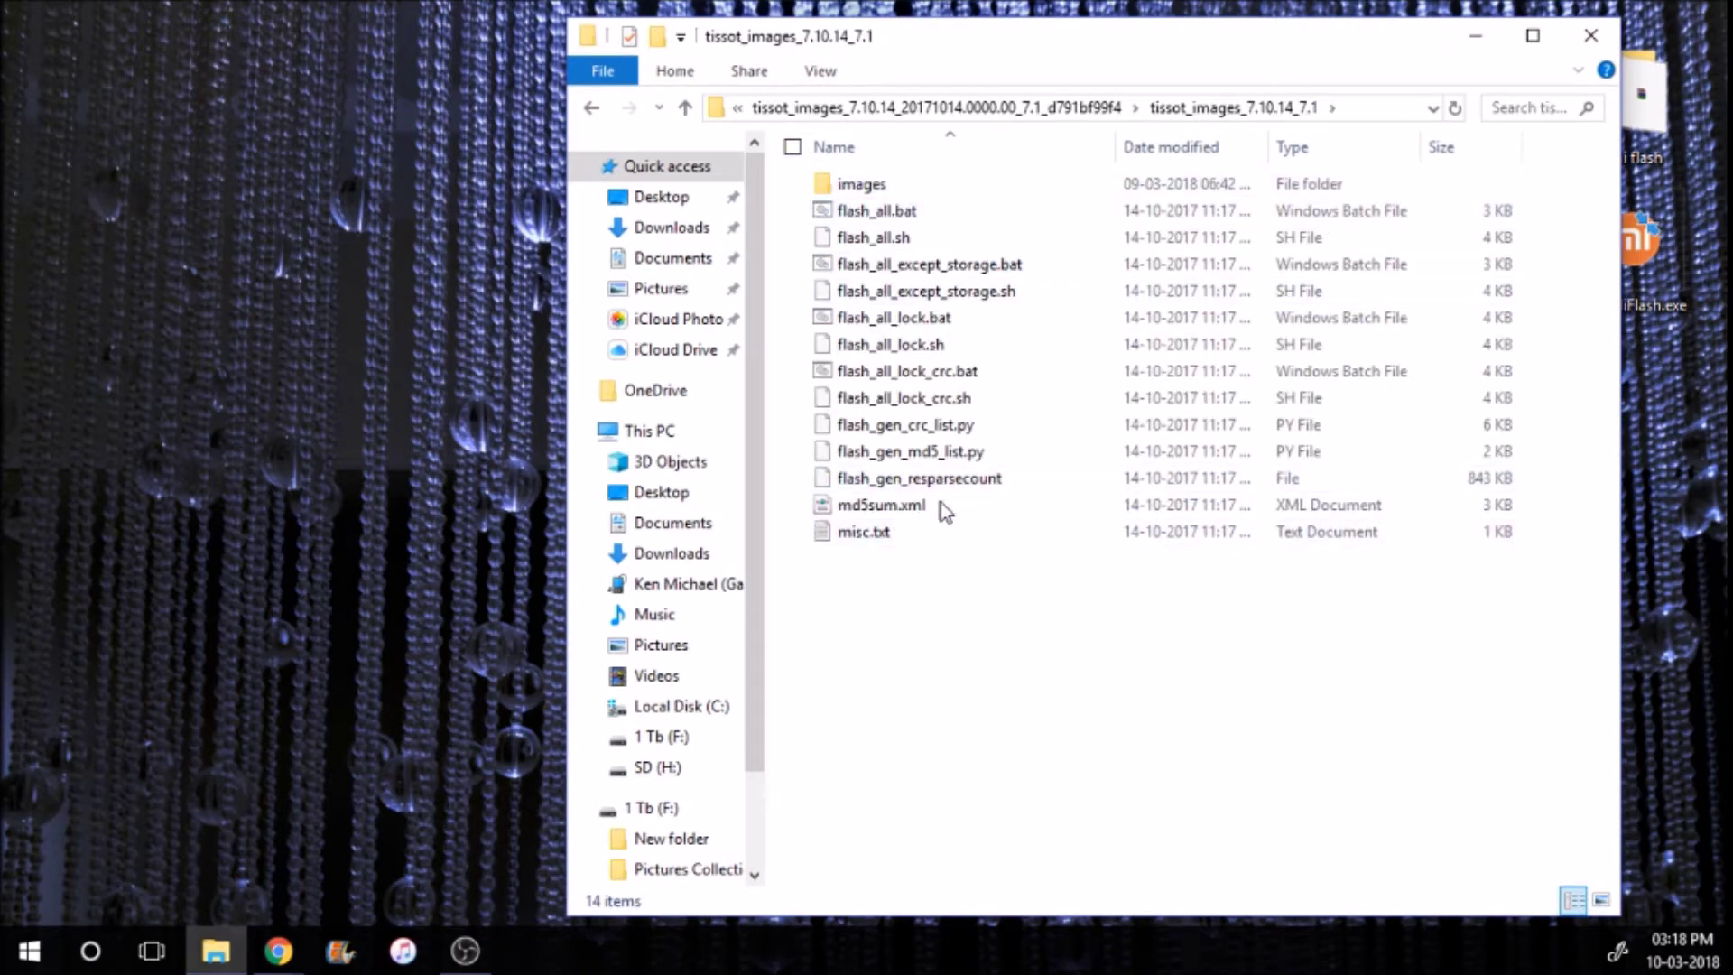
click(1001, 108)
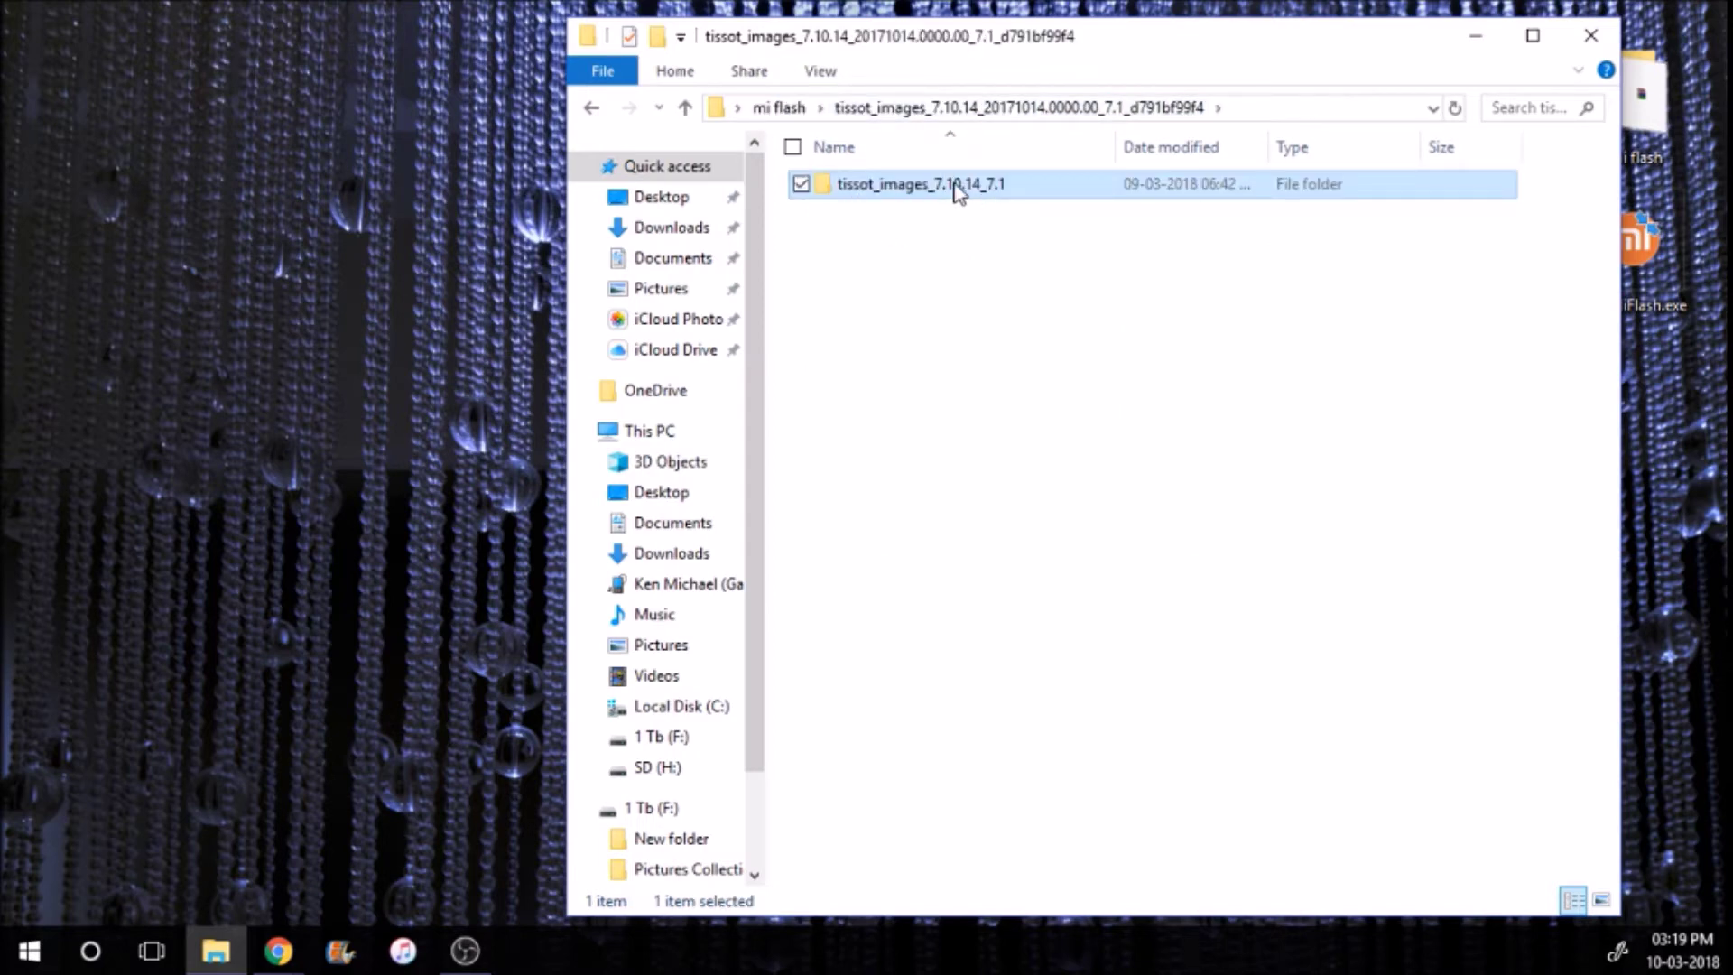
key(shift+F10)
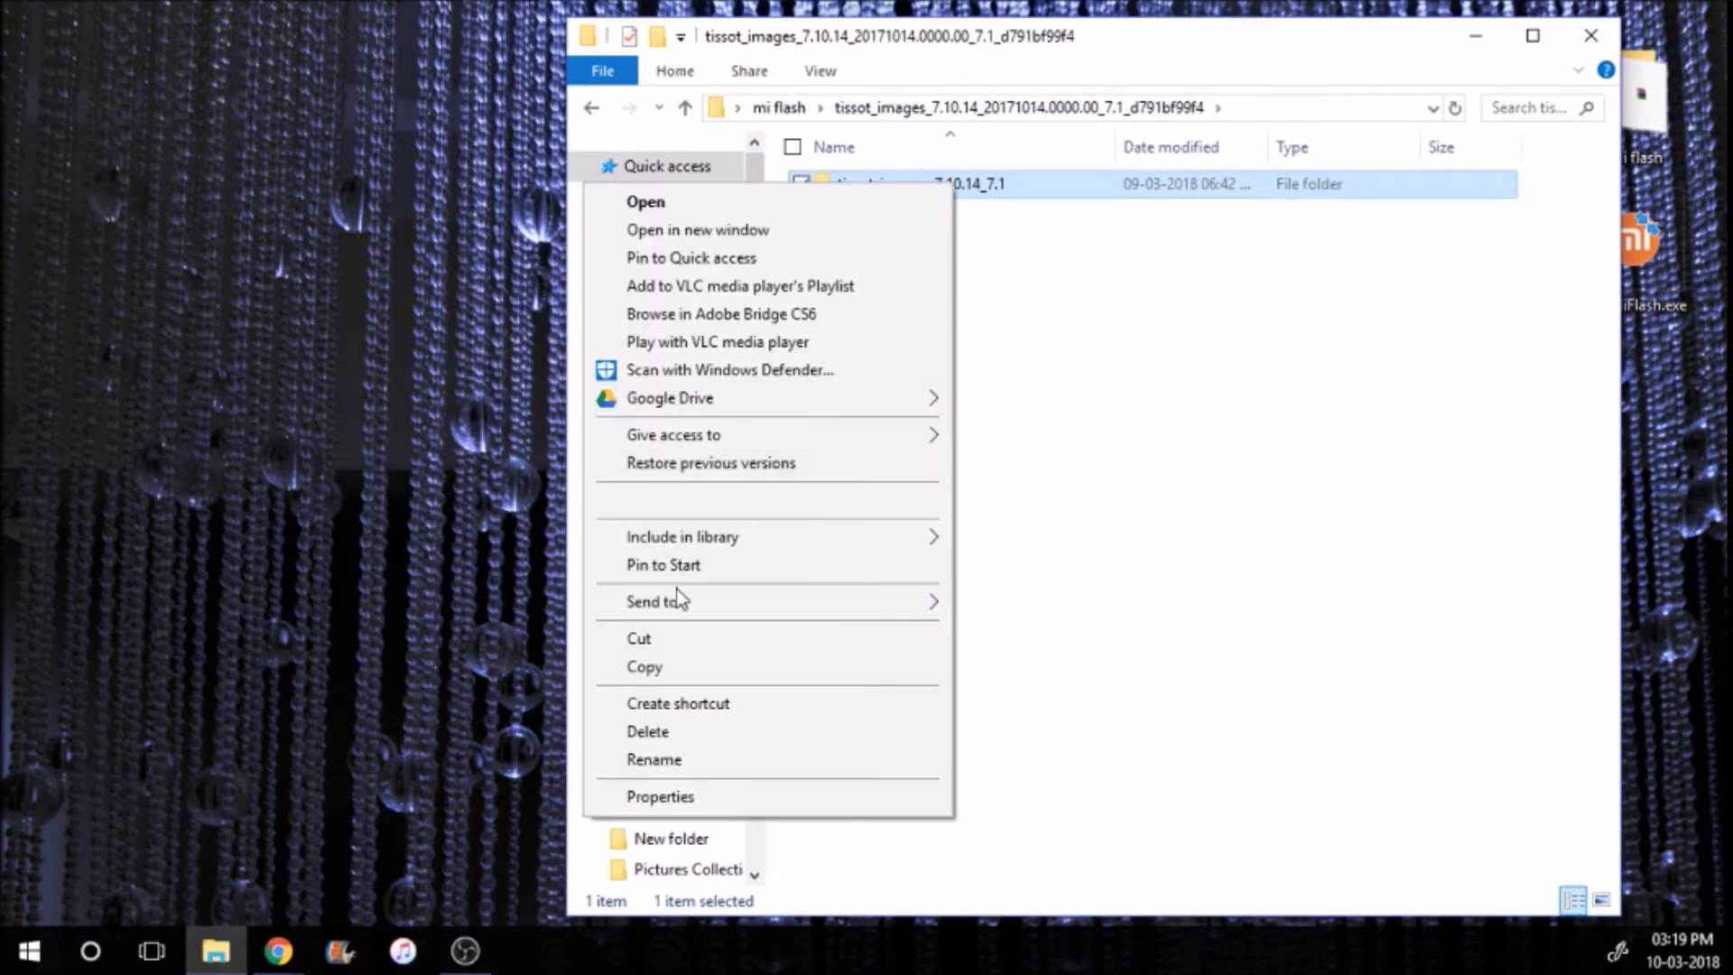
click(664, 675)
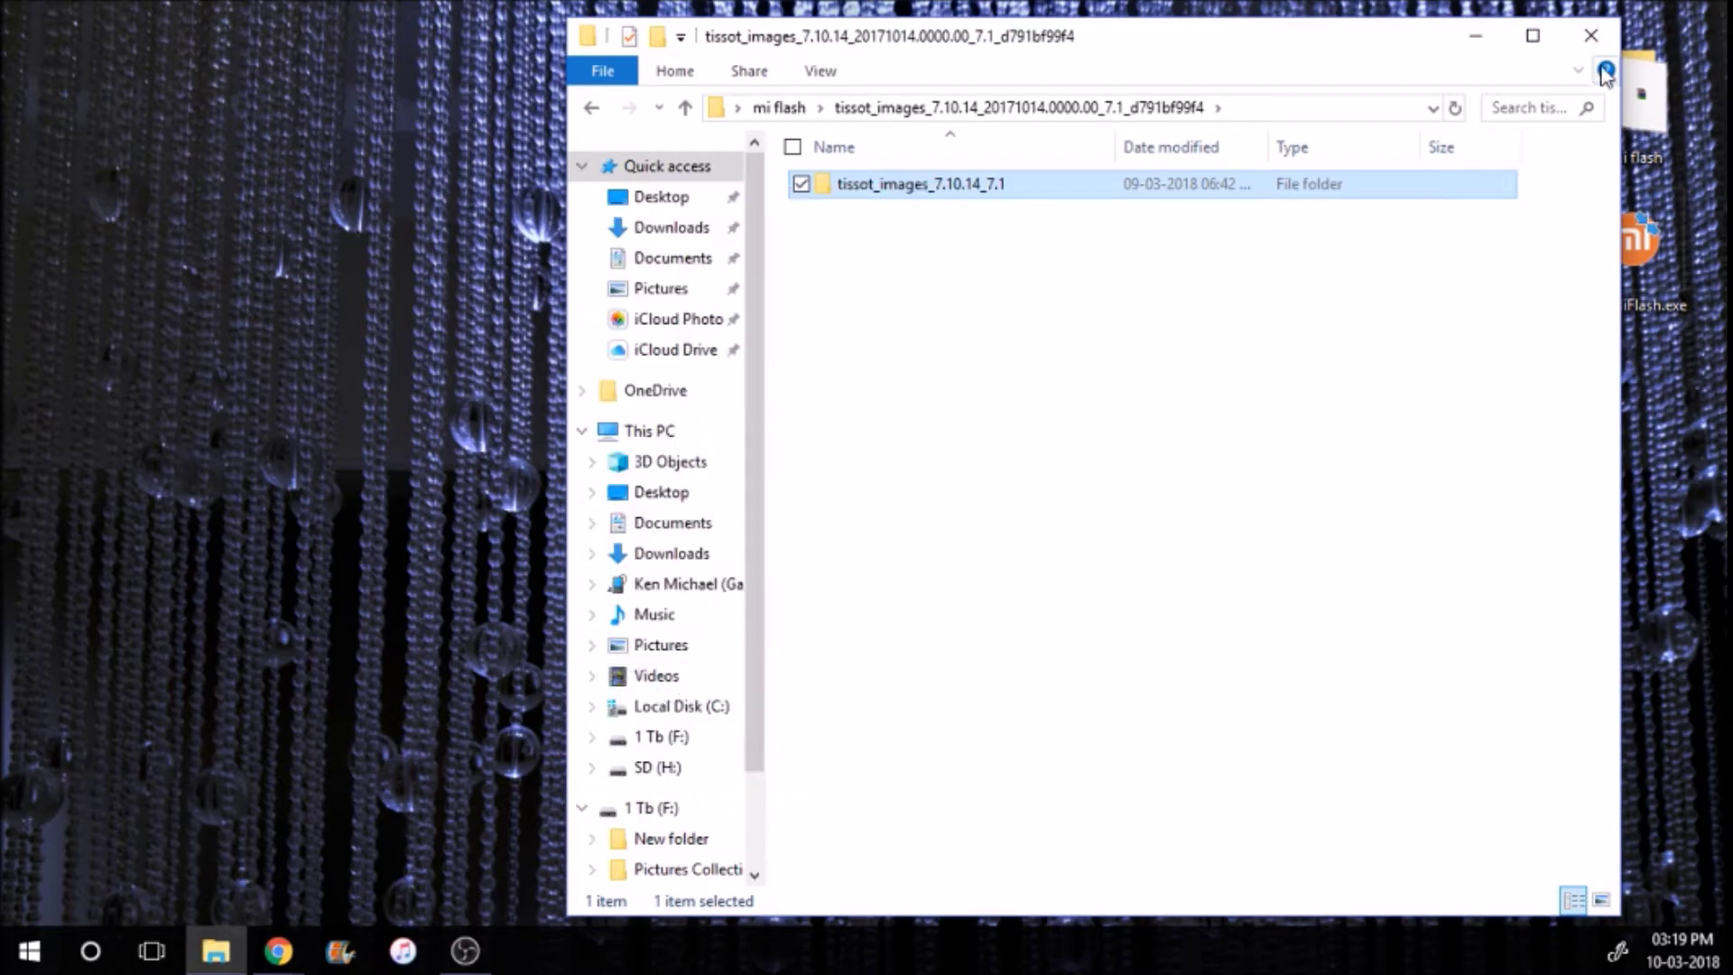
click(1591, 36)
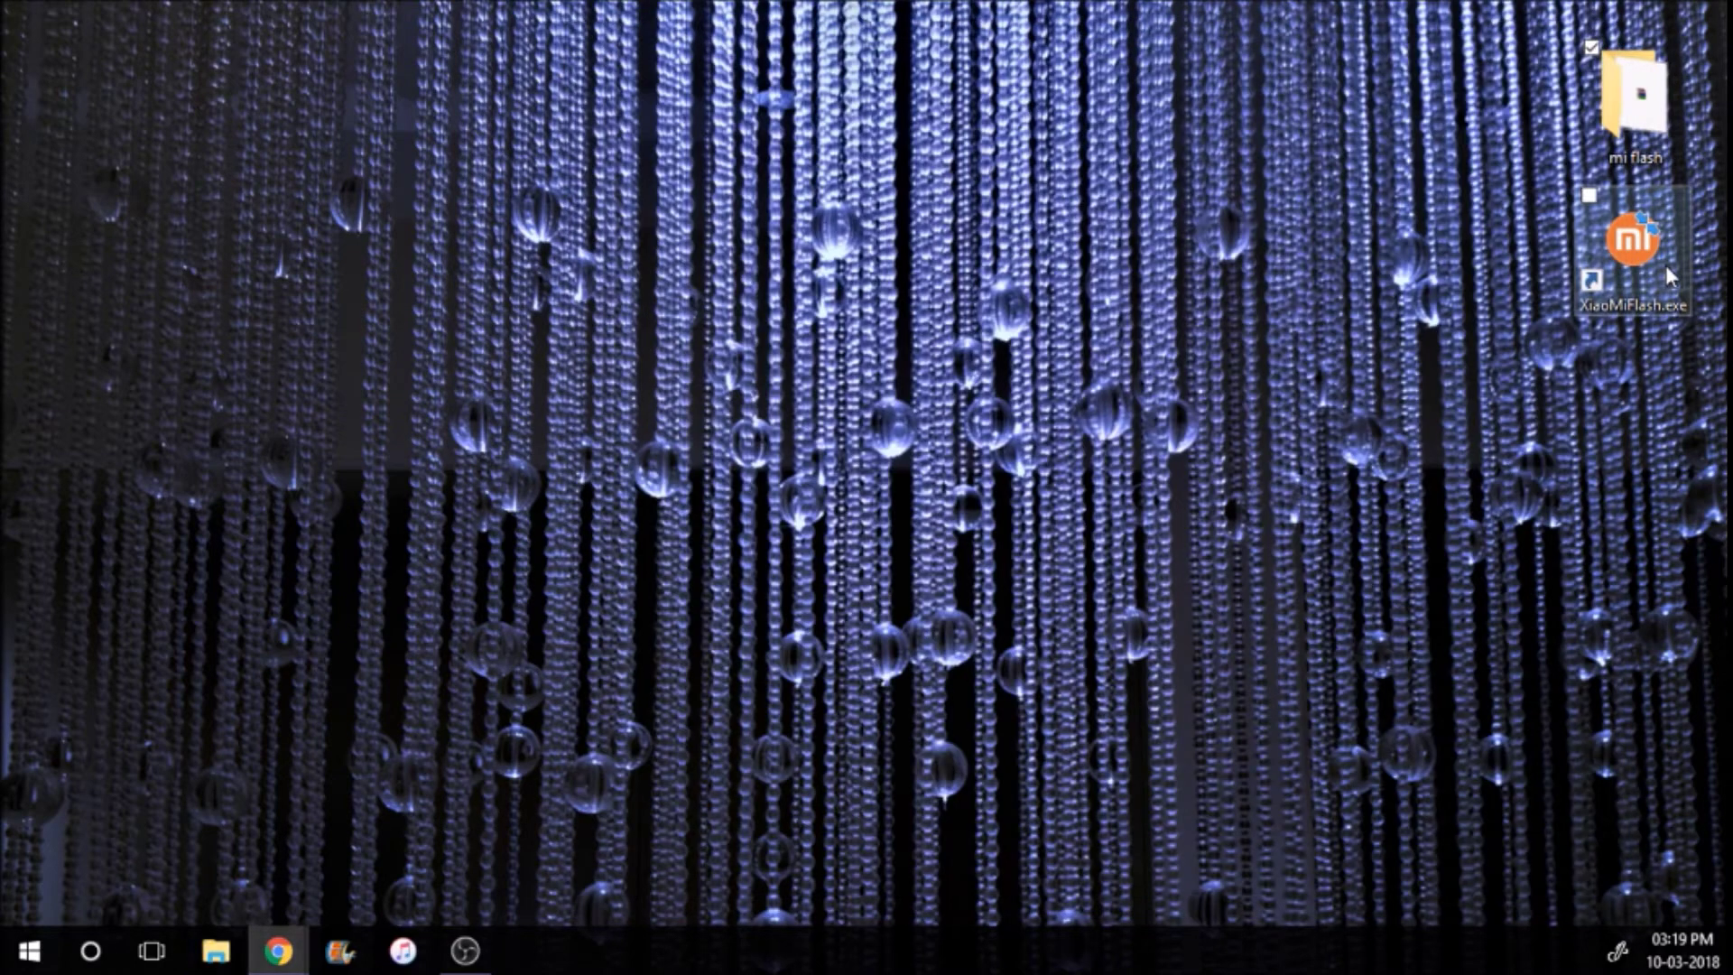
Copy the Start in path from the XiaoMiFlash shortcut's Properties dialog
click(1610, 257)
double_click(1610, 256)
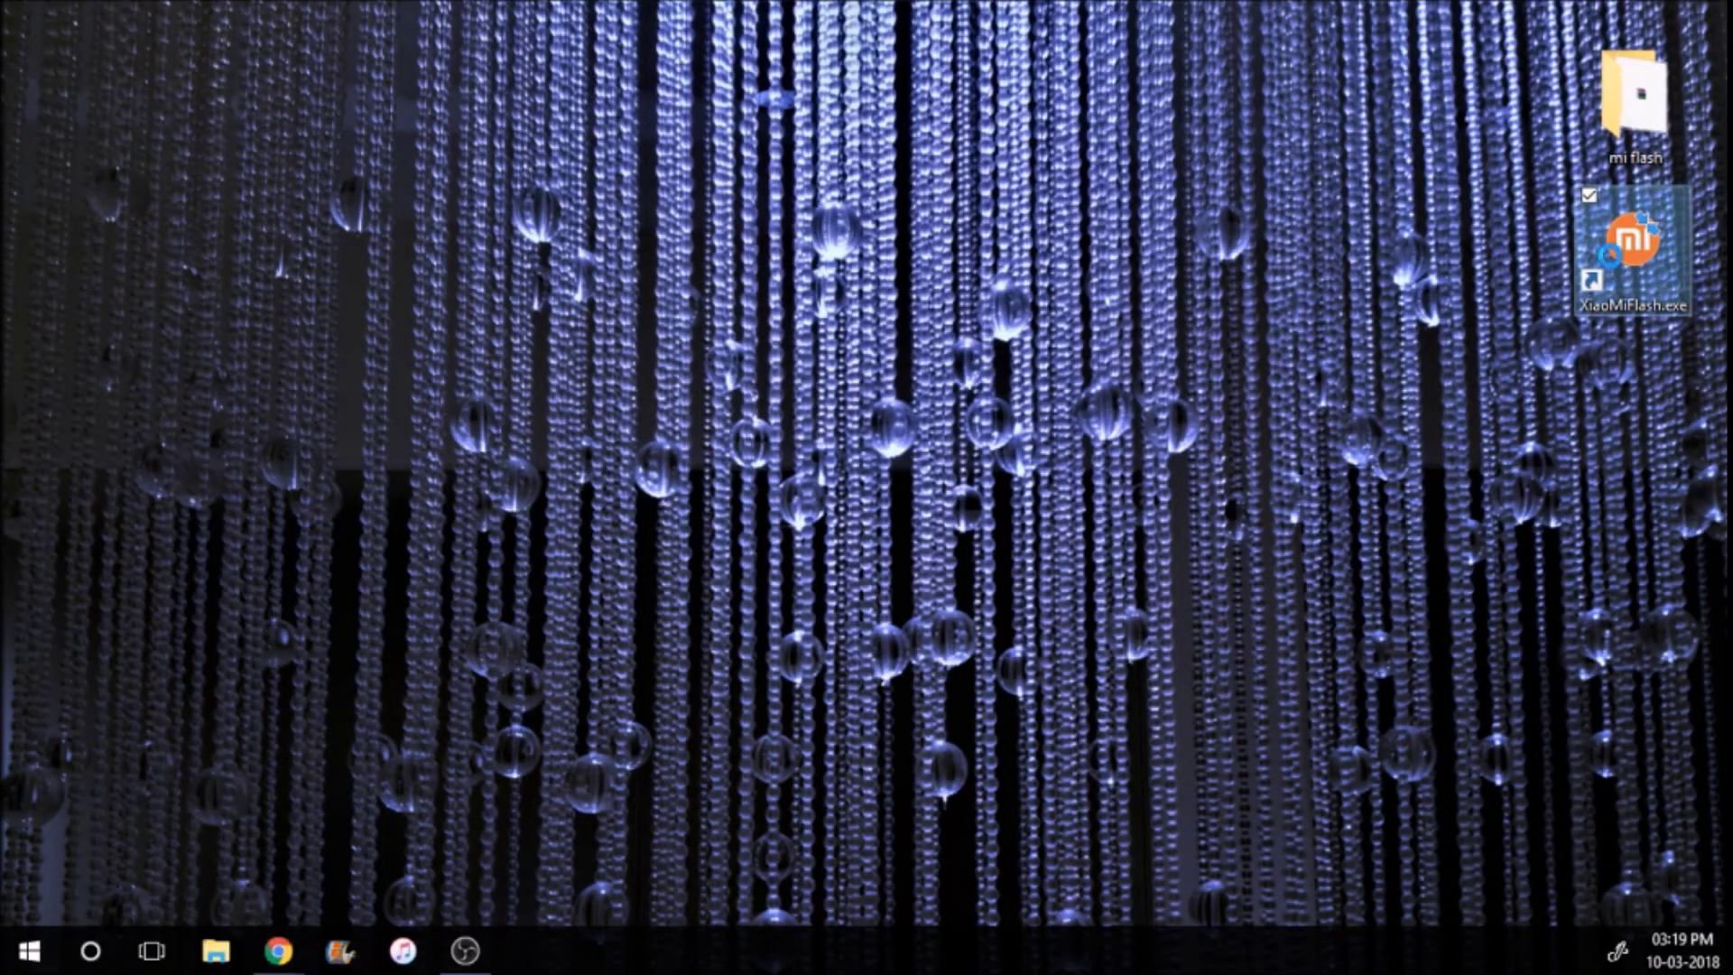
right_click(1608, 256)
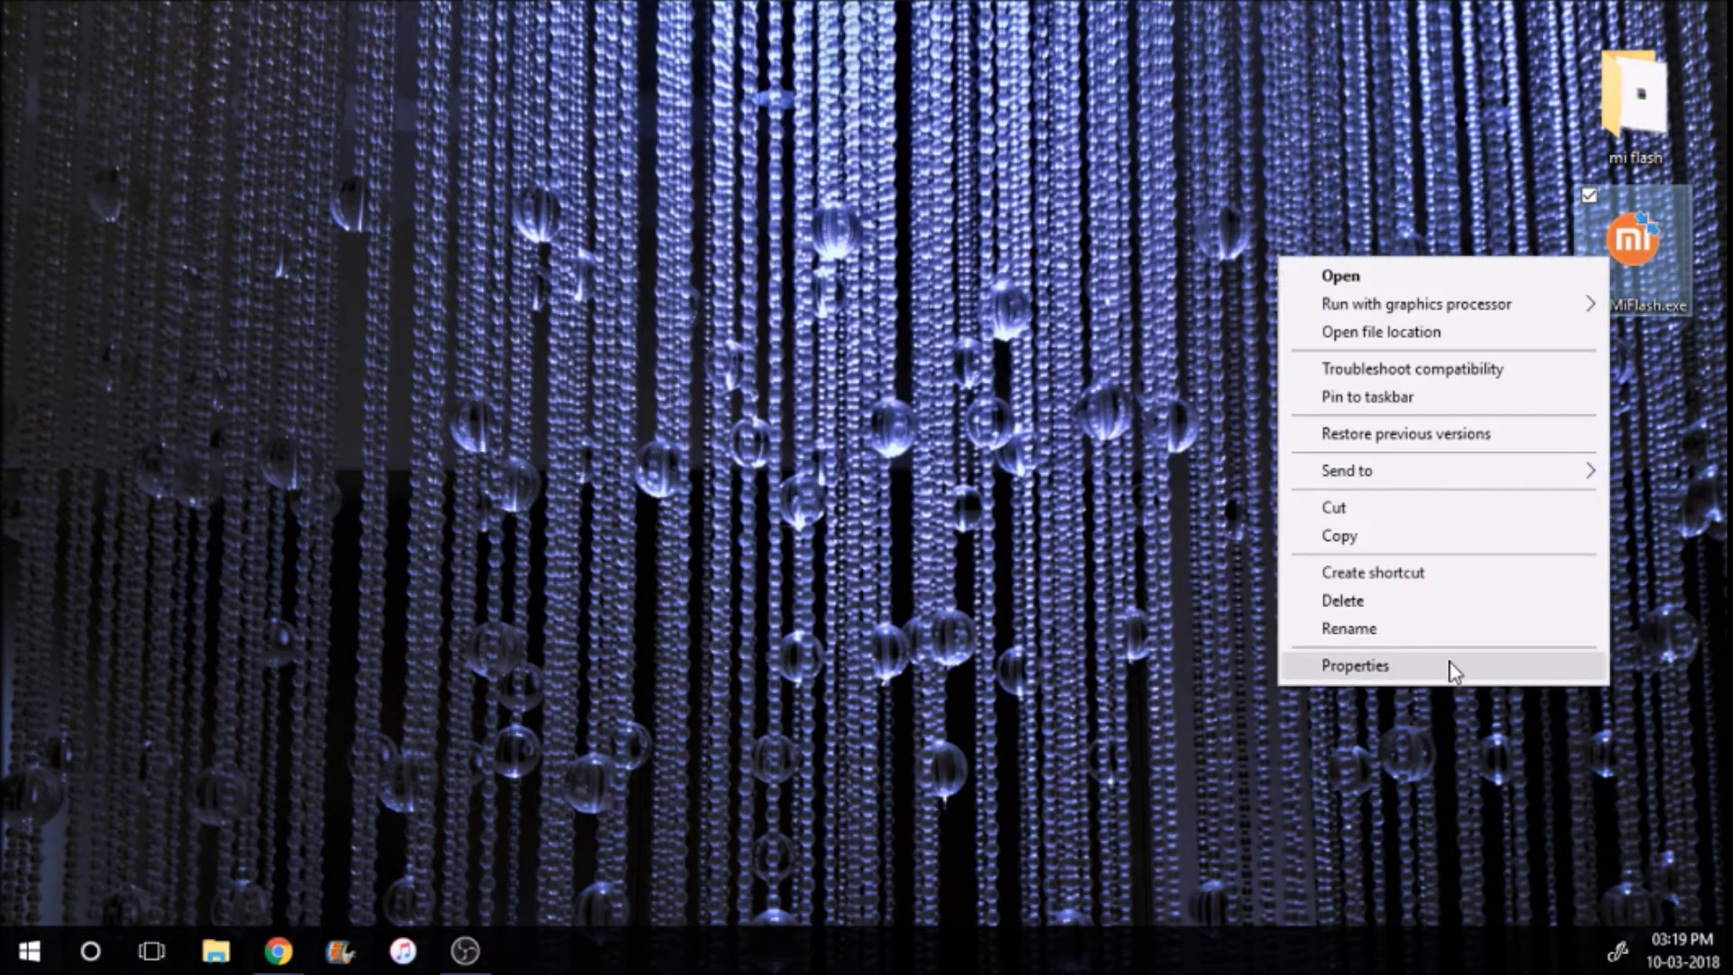
click(1356, 665)
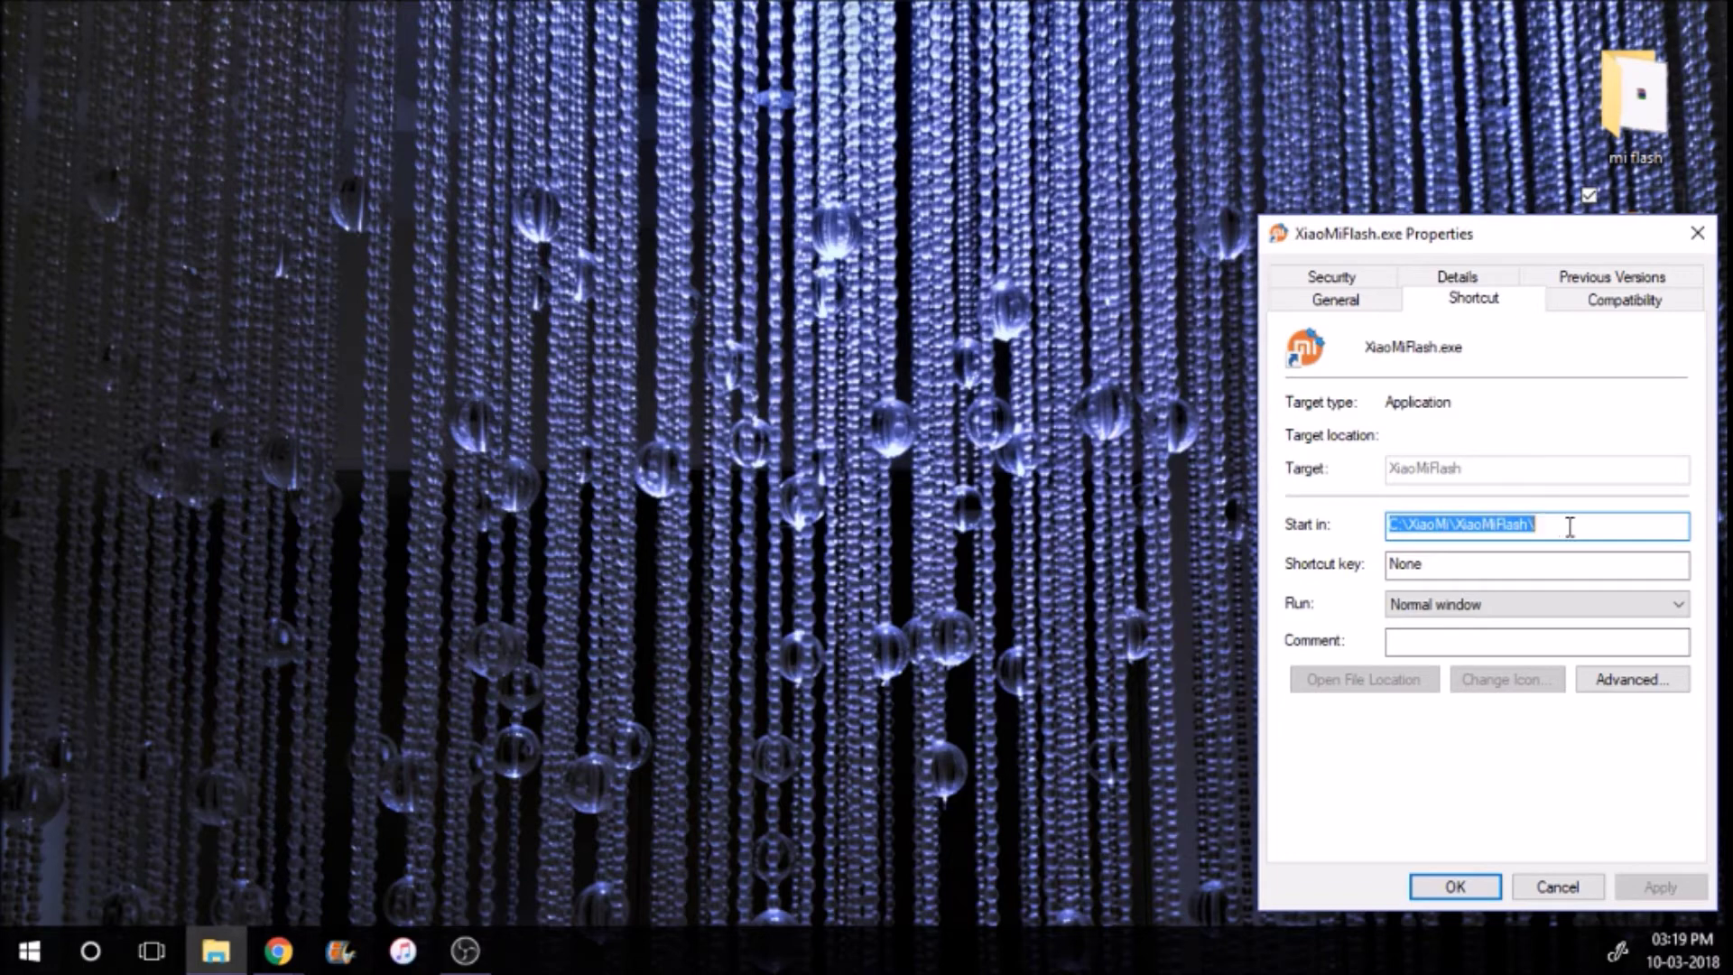
right_click(1503, 525)
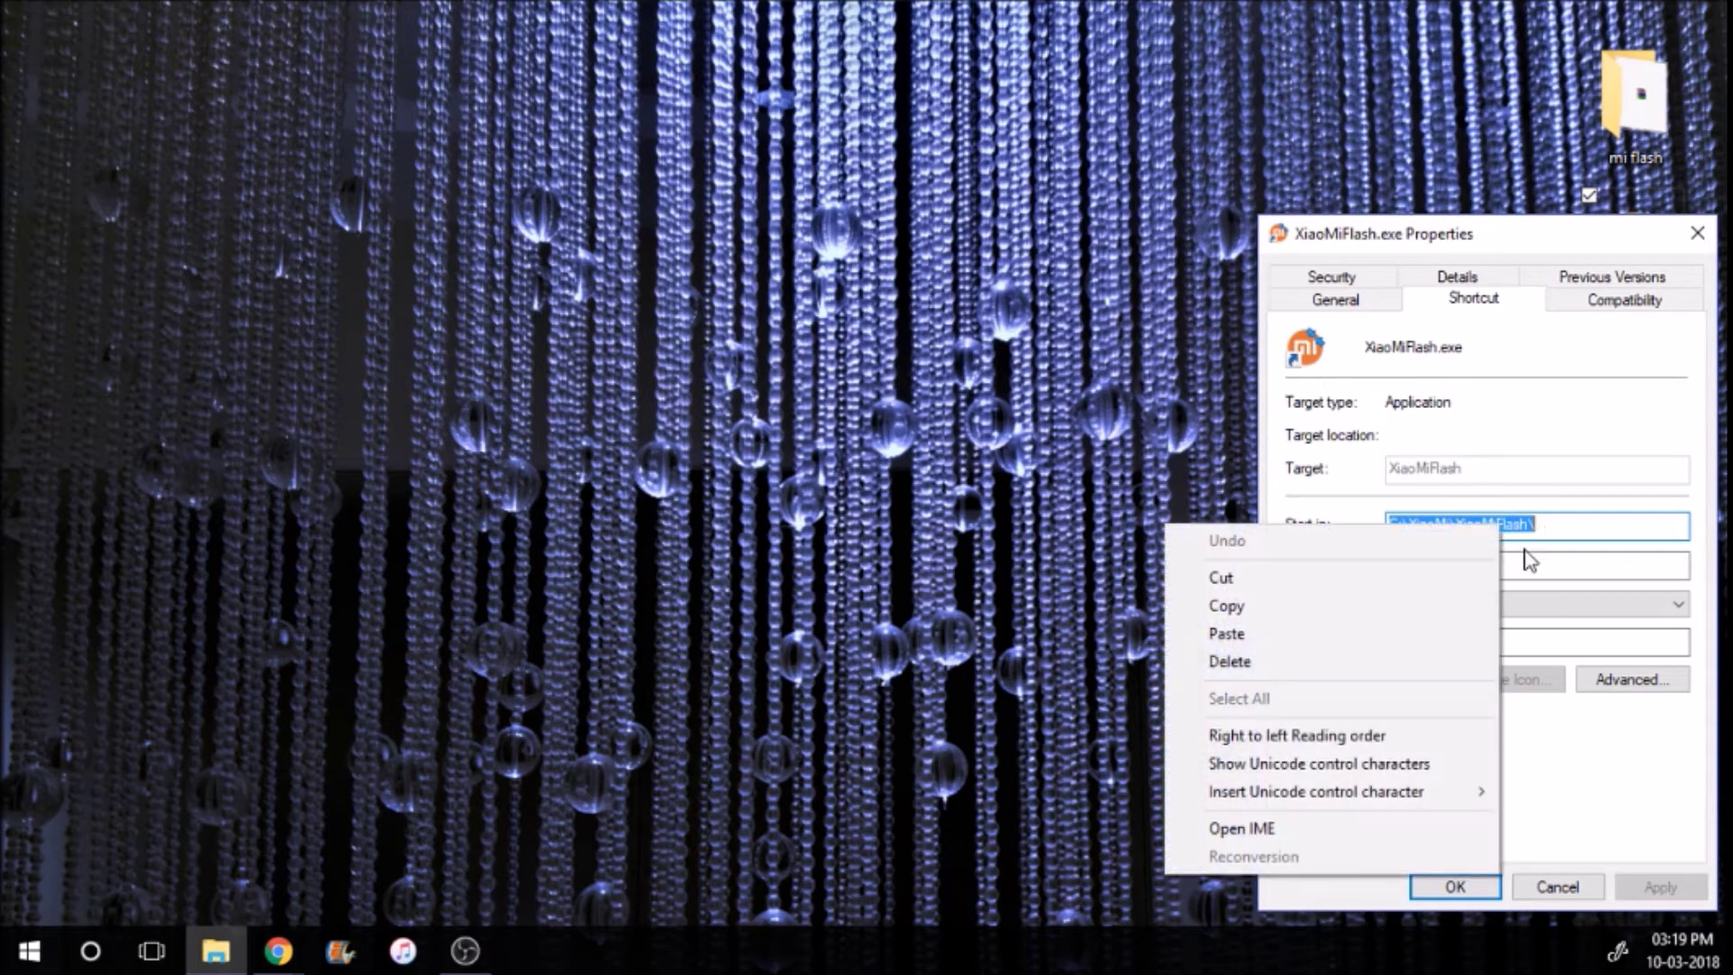
click(1288, 616)
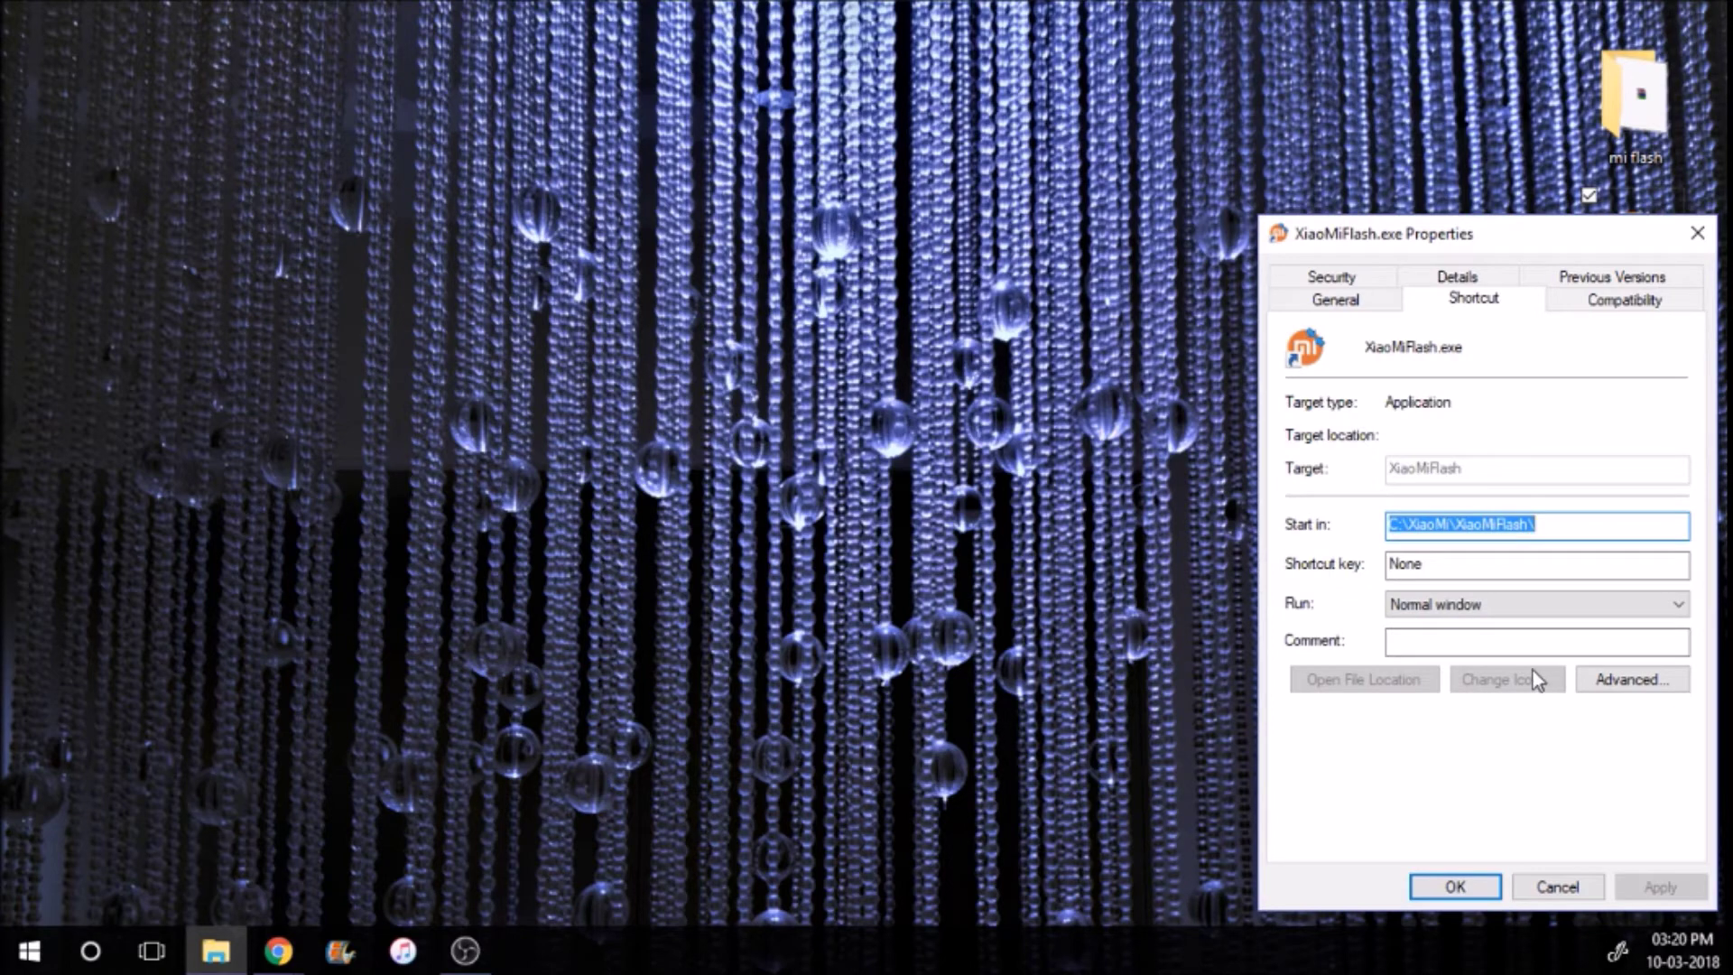
Paste the path into Run to open C:\XiaoMi\XiaoMiFlash in File Explorer
key(super+r)
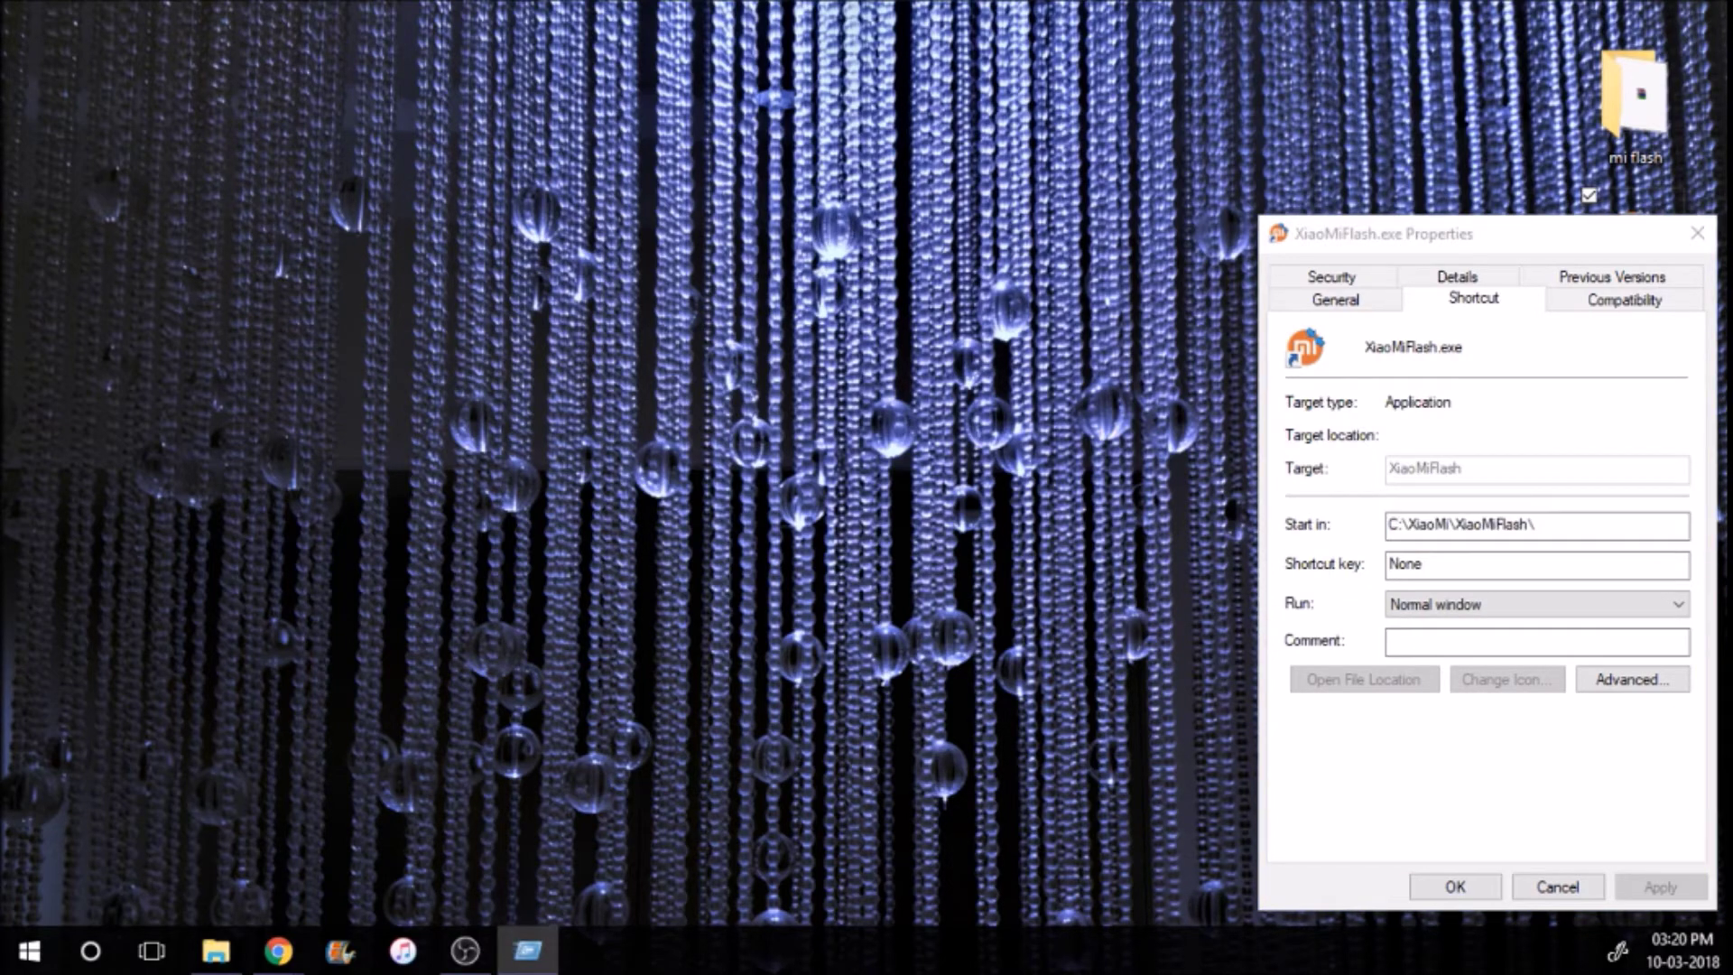
key(ctrl+v)
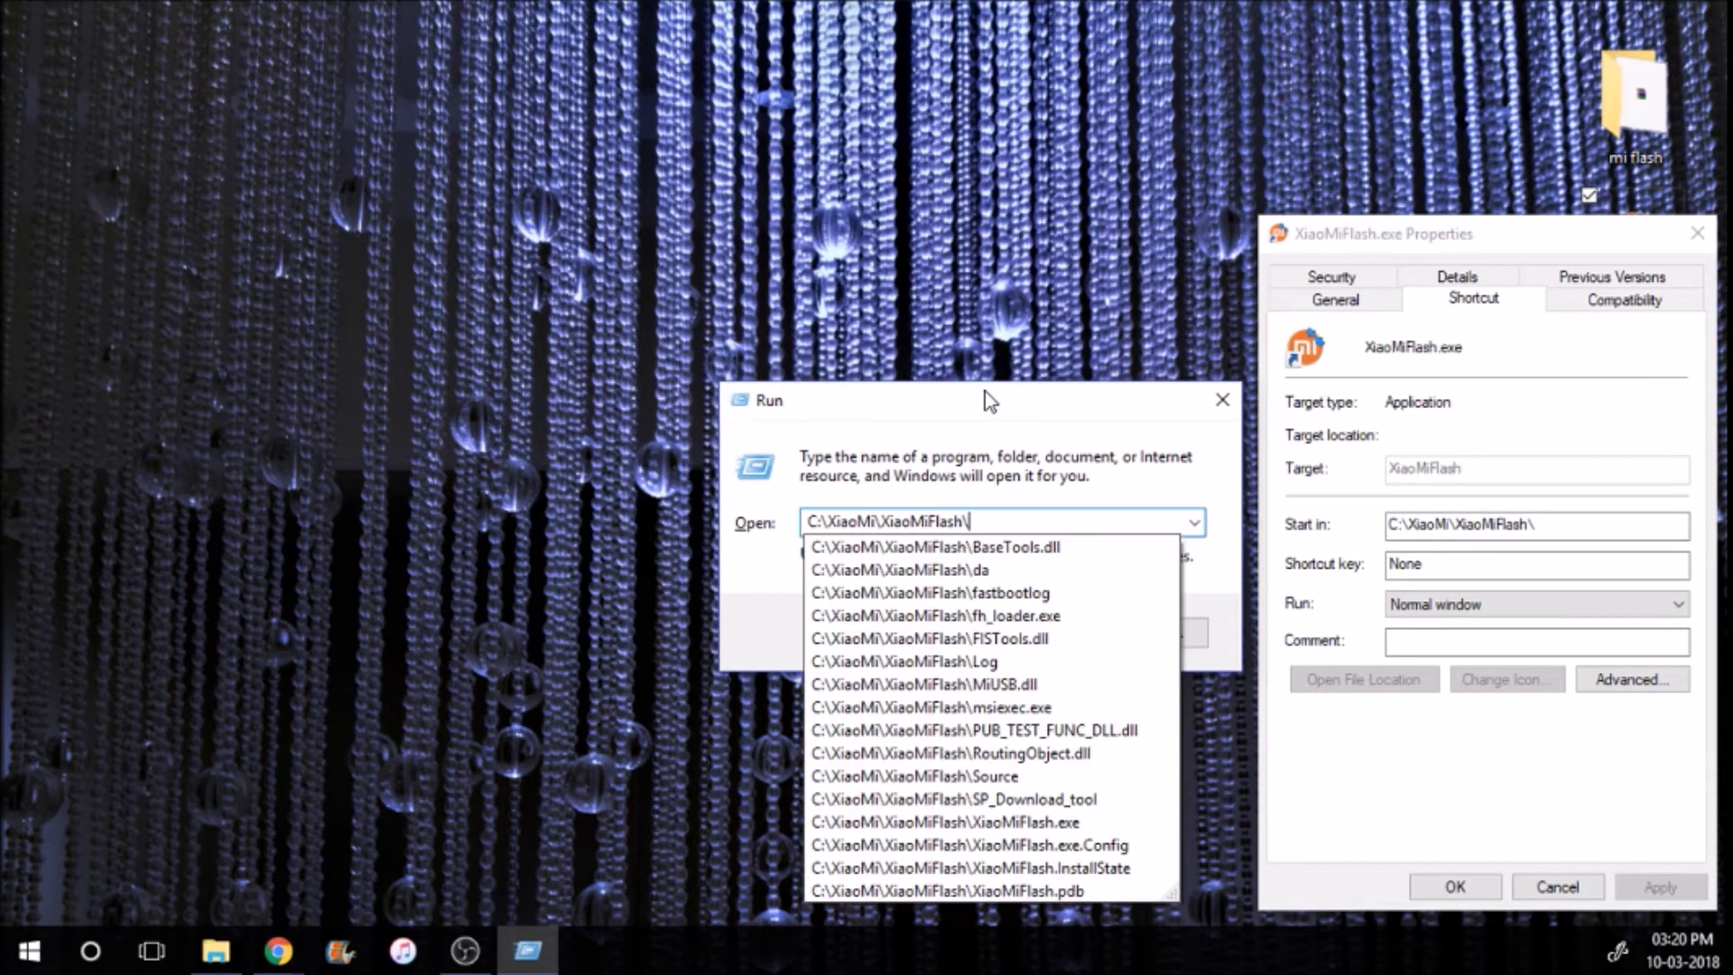
key(Return)
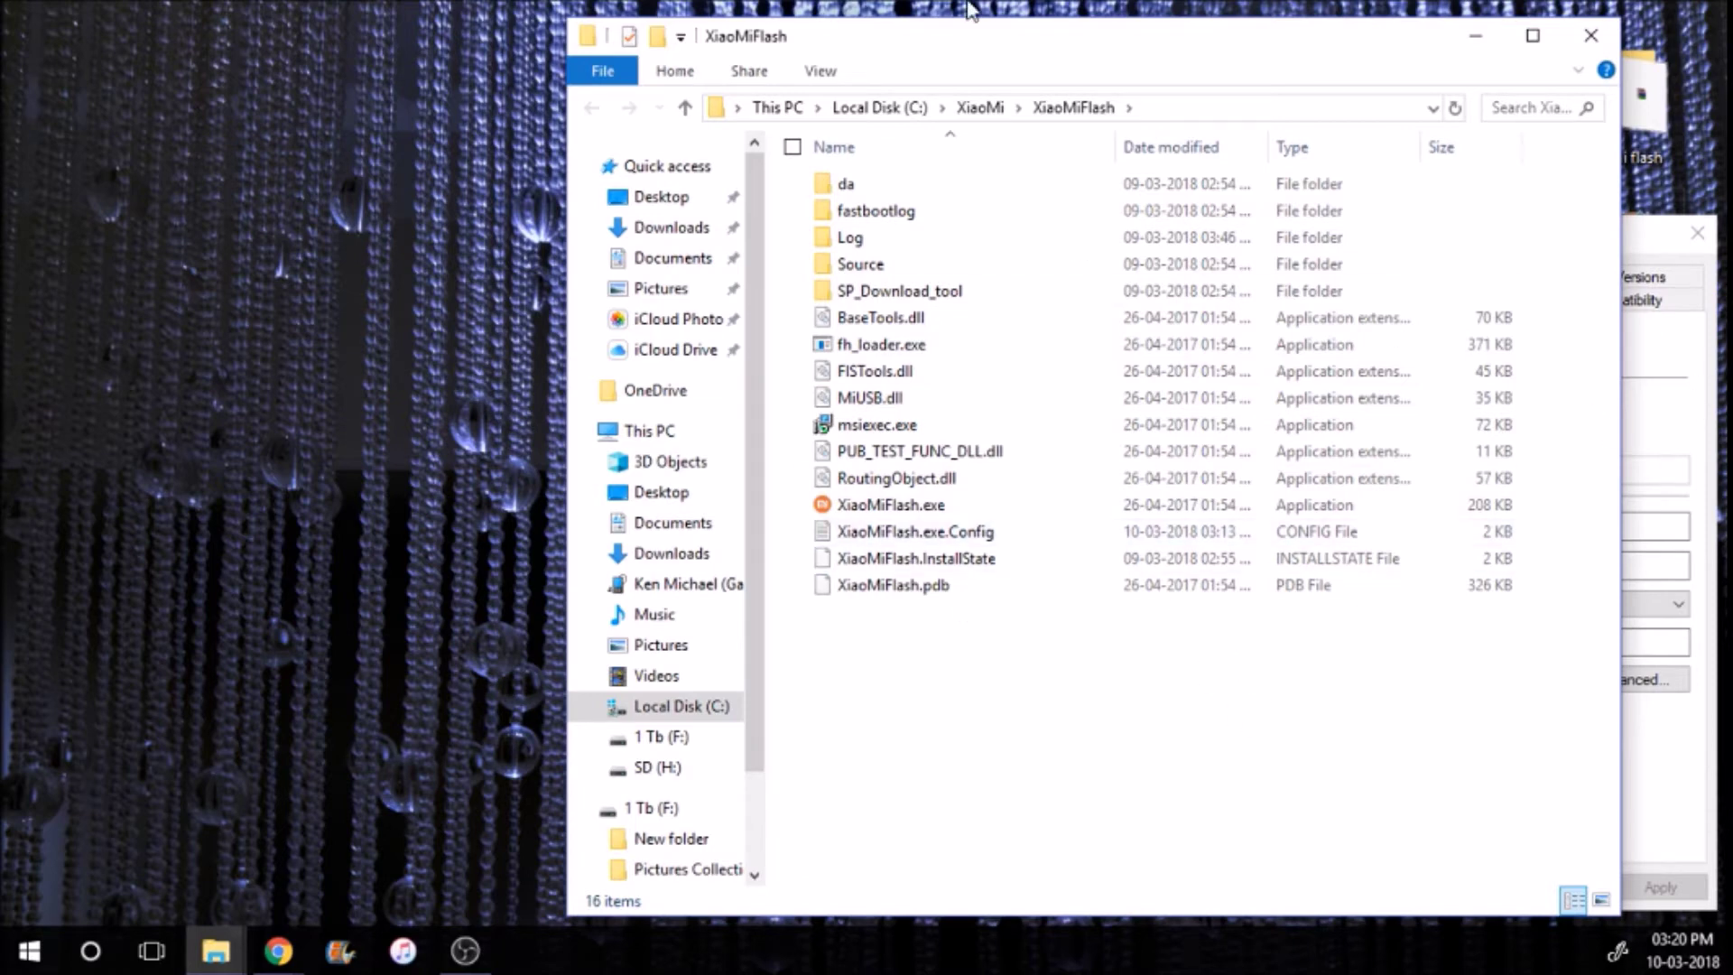
Check C:\XiaoMi holds tissot_images_7.10.14_7.1, close Explorer and Properties, and launch MiFlash
click(982, 108)
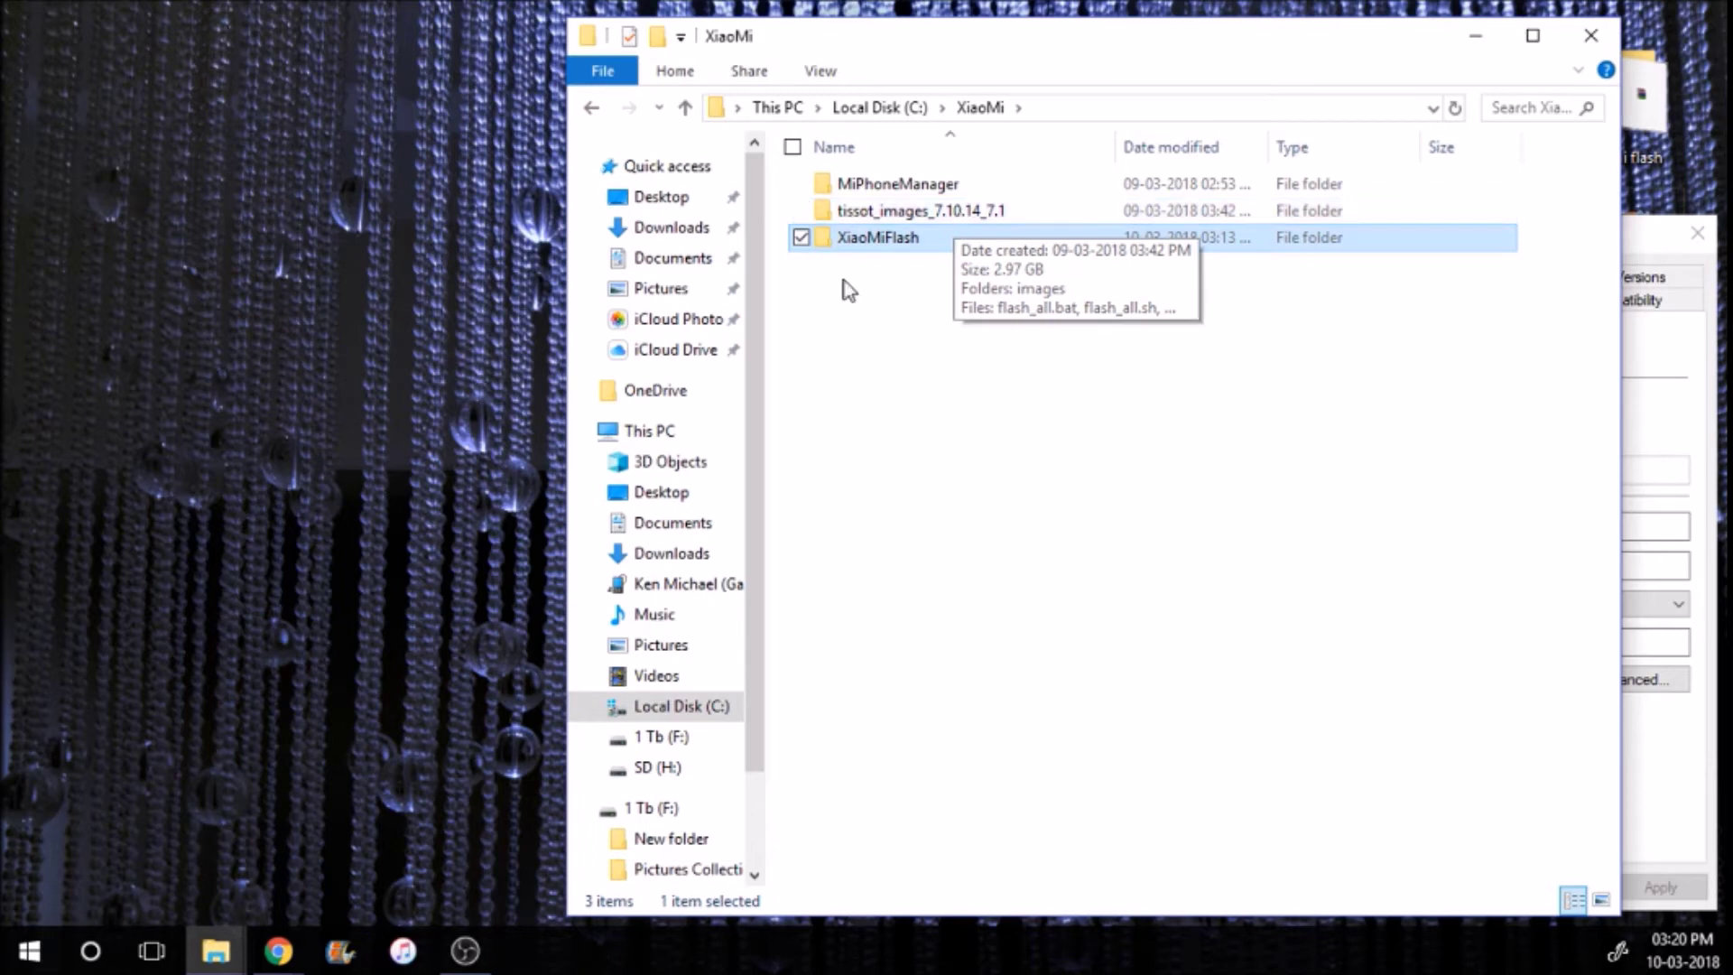
mouse_move(922, 219)
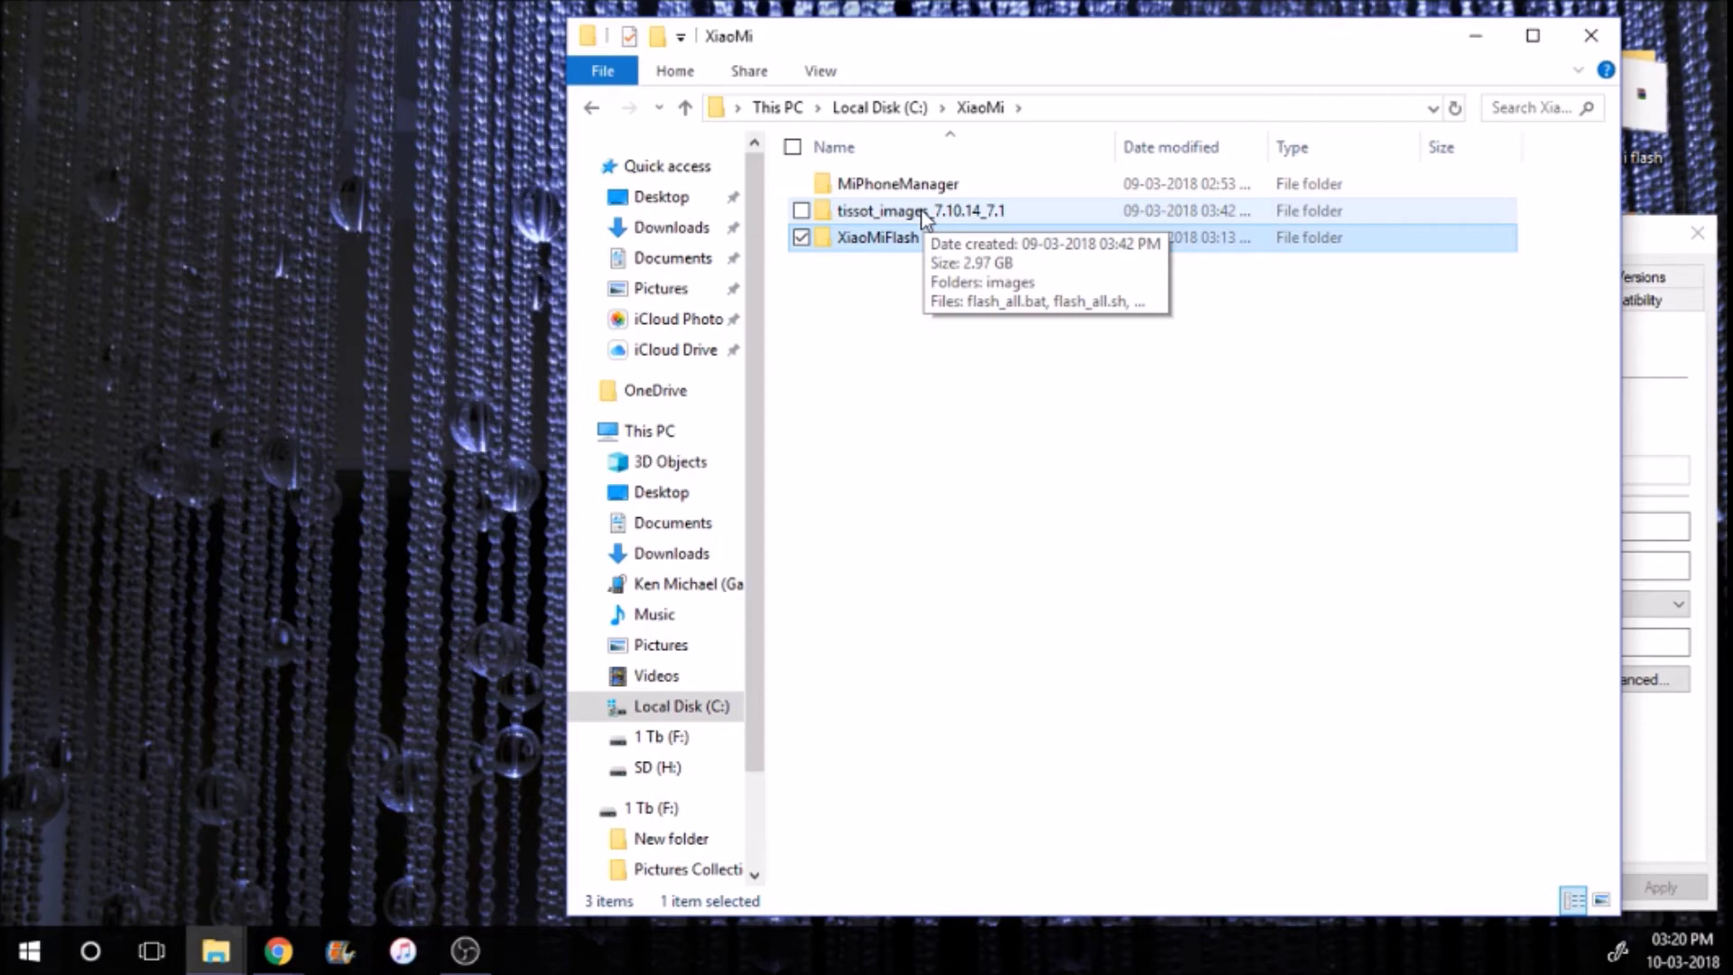
click(1596, 38)
click(1697, 233)
double_click(1636, 242)
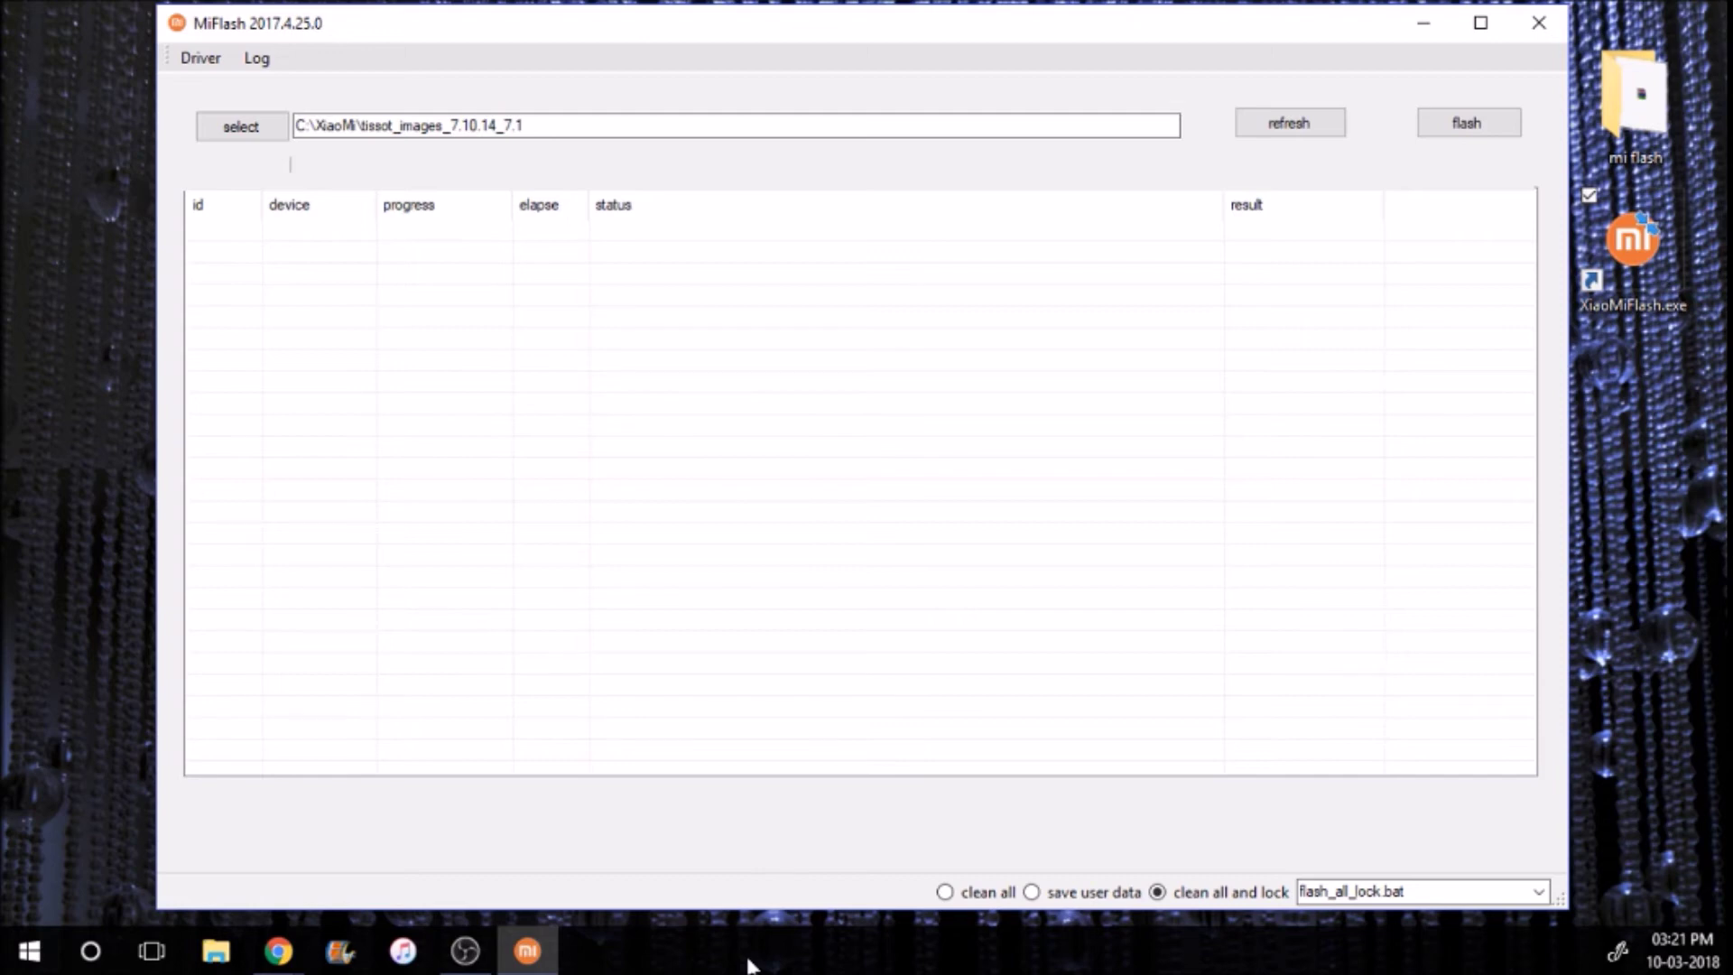
Refresh MiFlash's device list to detect the connected phone as device 1
click(1300, 125)
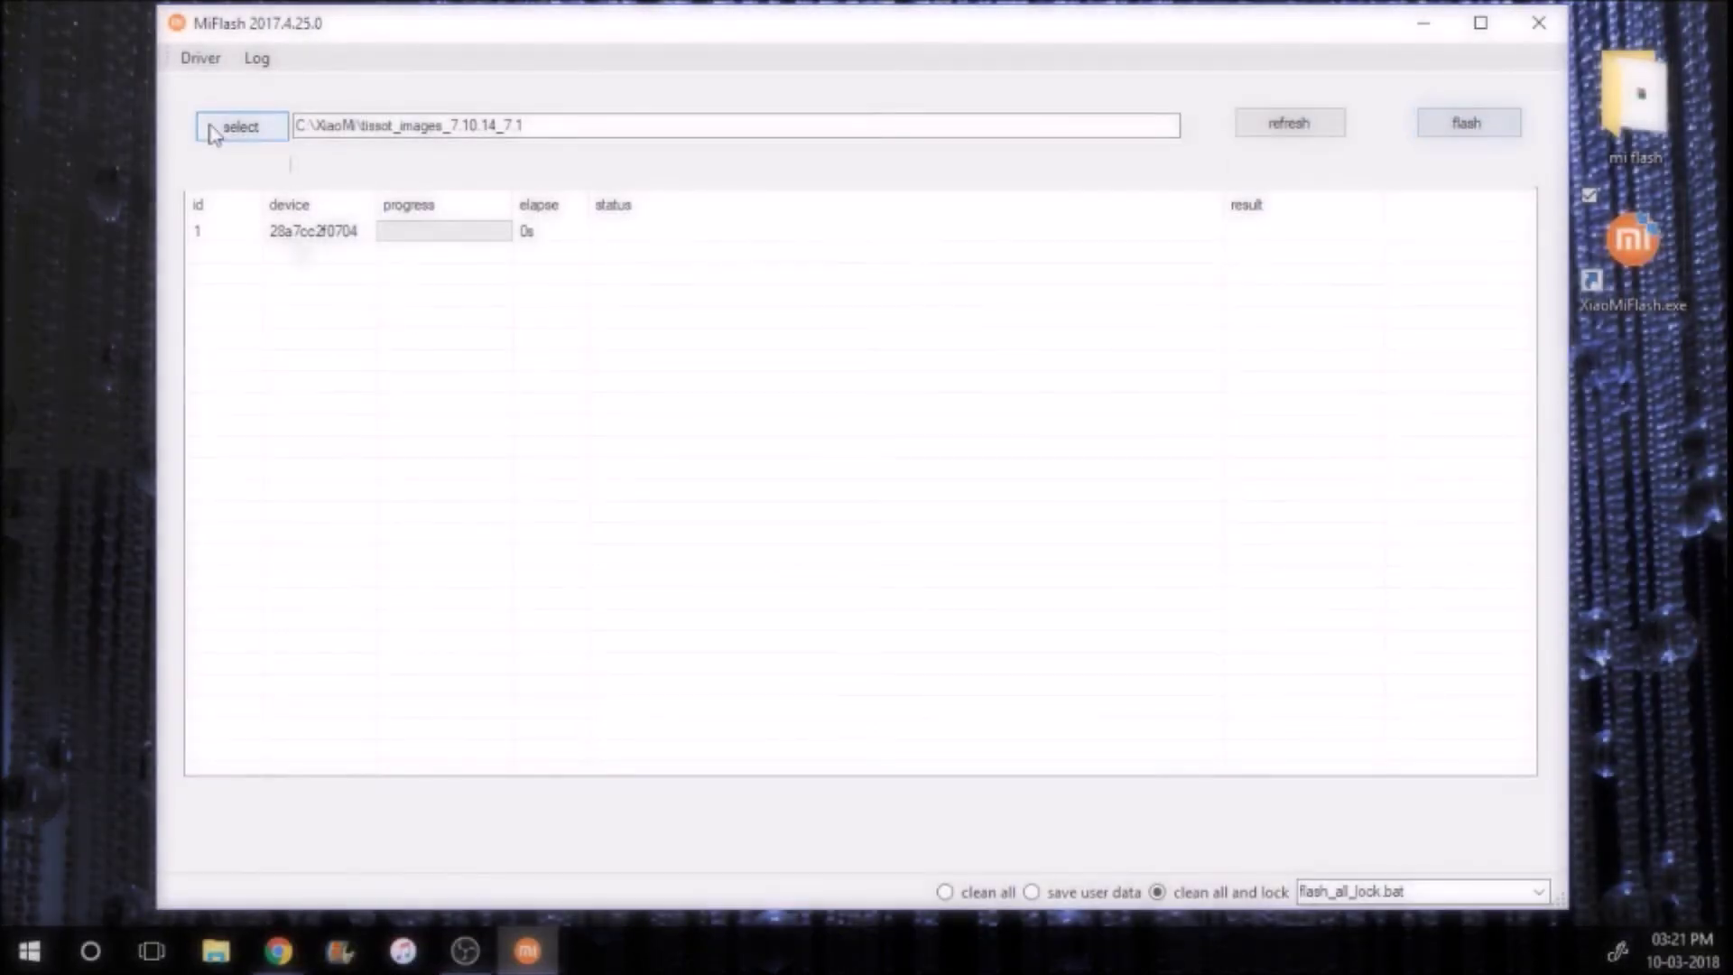
Set the flash path to C:\XiaoMi\tissot_images_7.10.14_7.1 via Browse For Folder
click(232, 131)
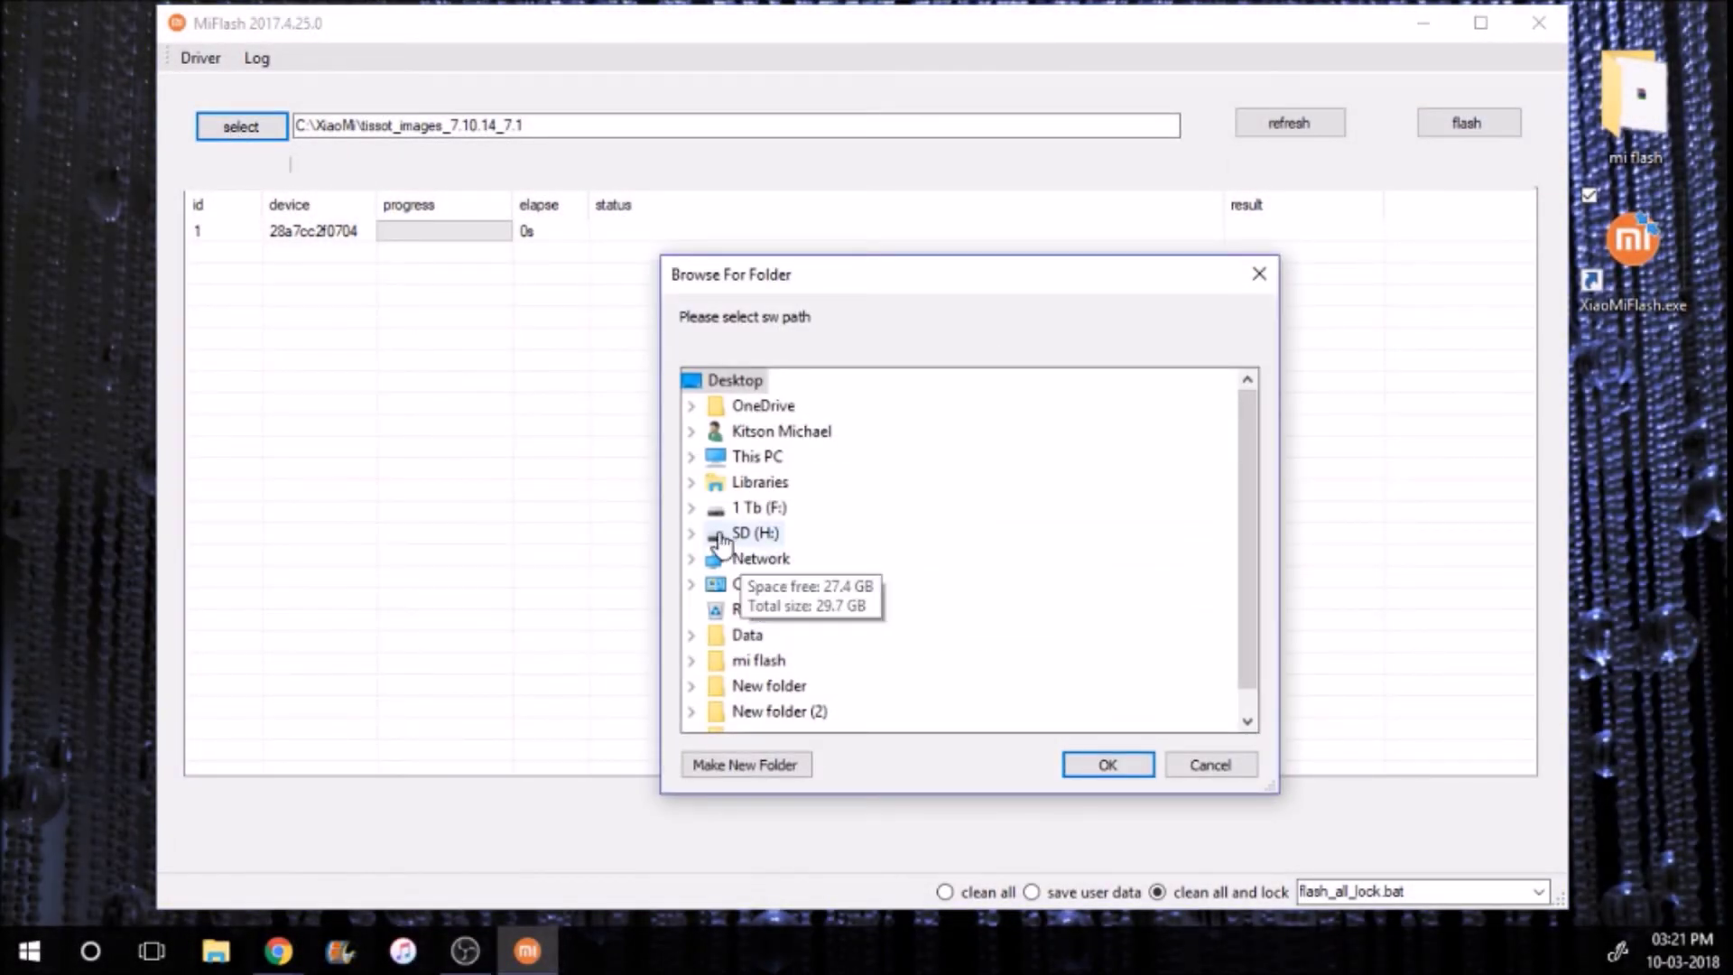
click(692, 456)
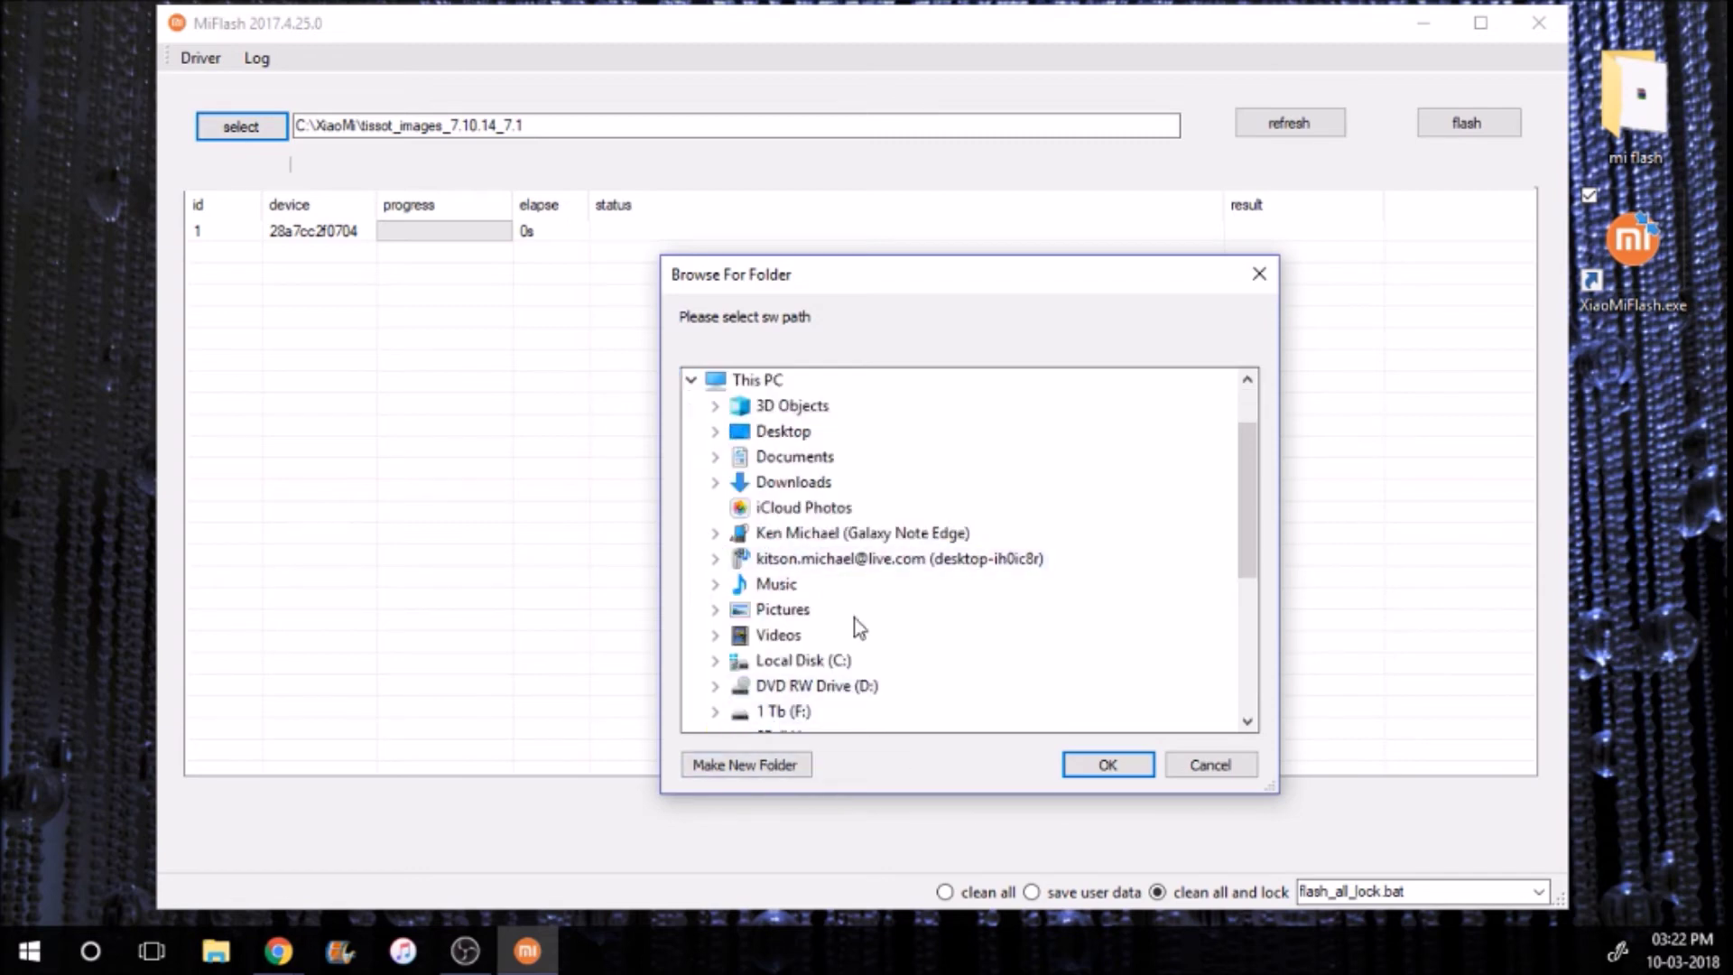
scroll(866, 638, down, 2)
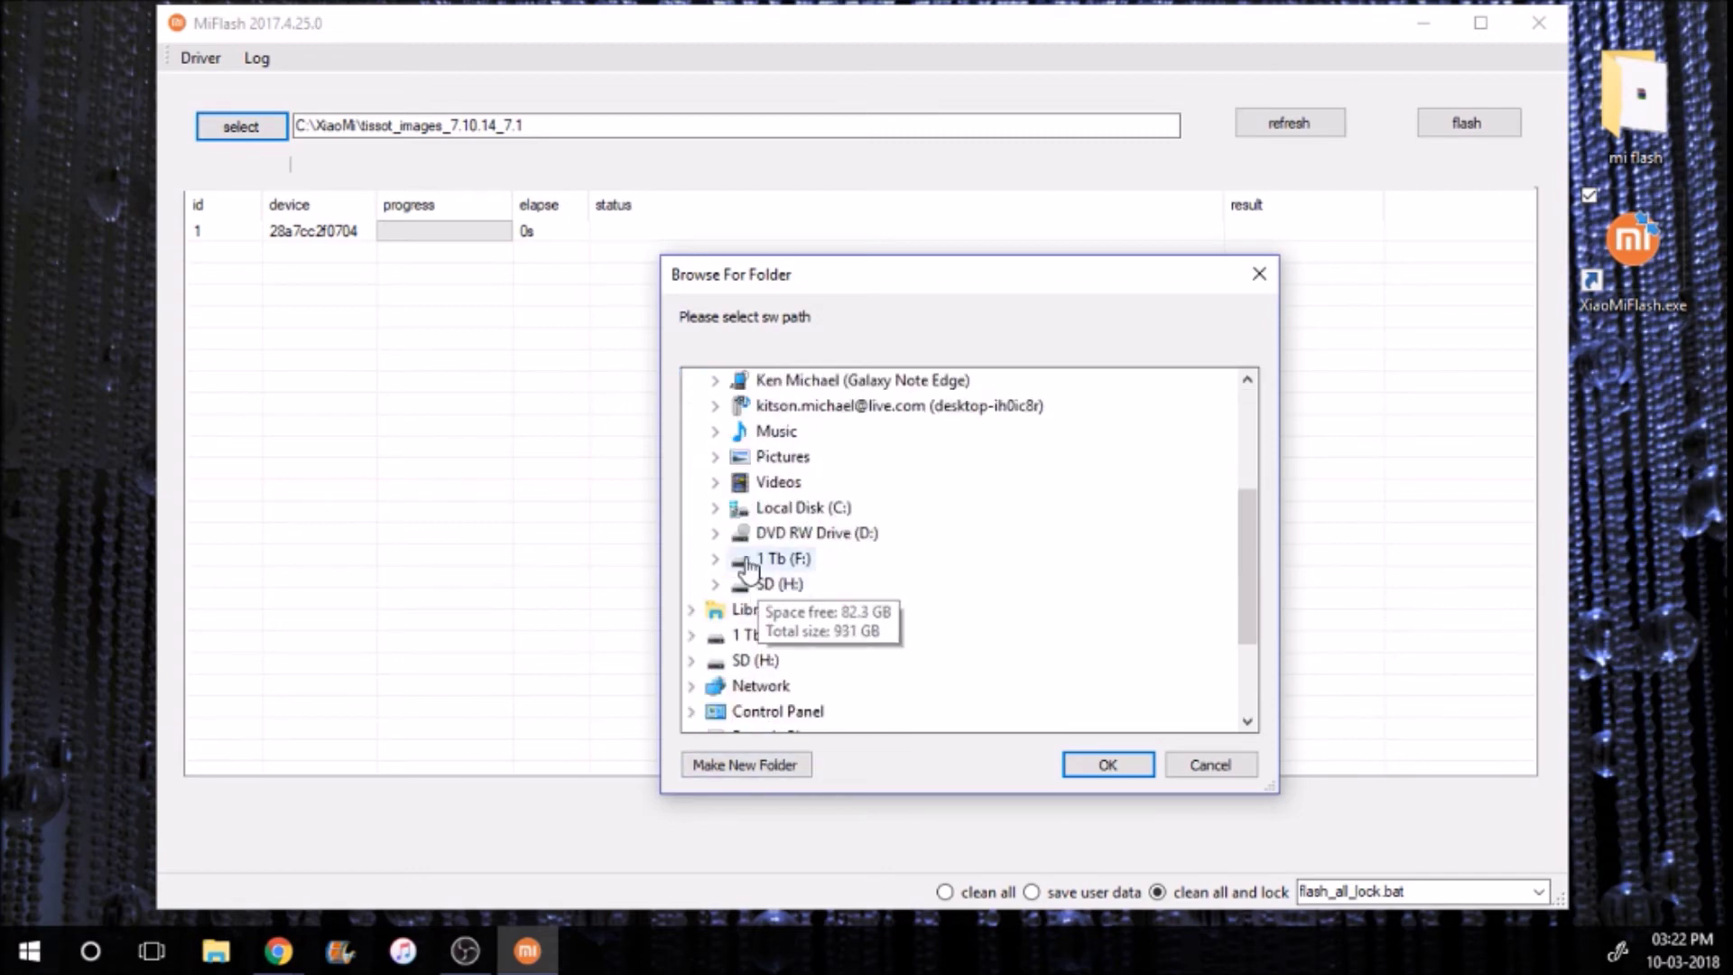
click(714, 507)
scroll(855, 673, down, 4)
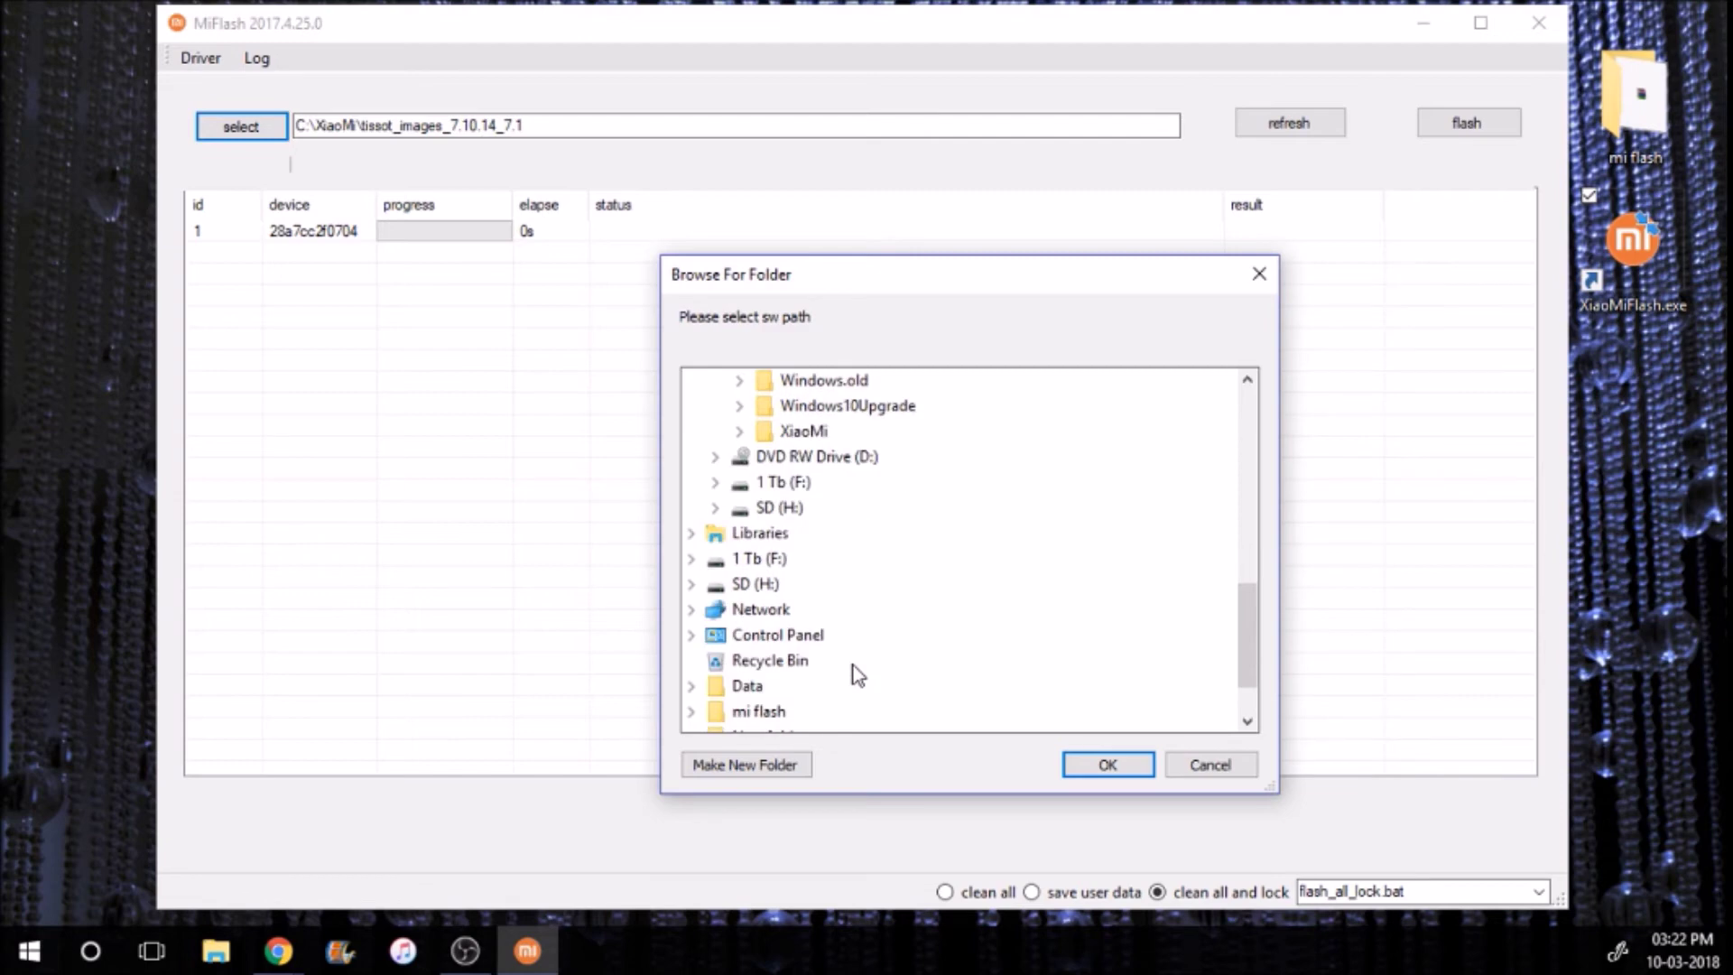
click(803, 434)
click(925, 484)
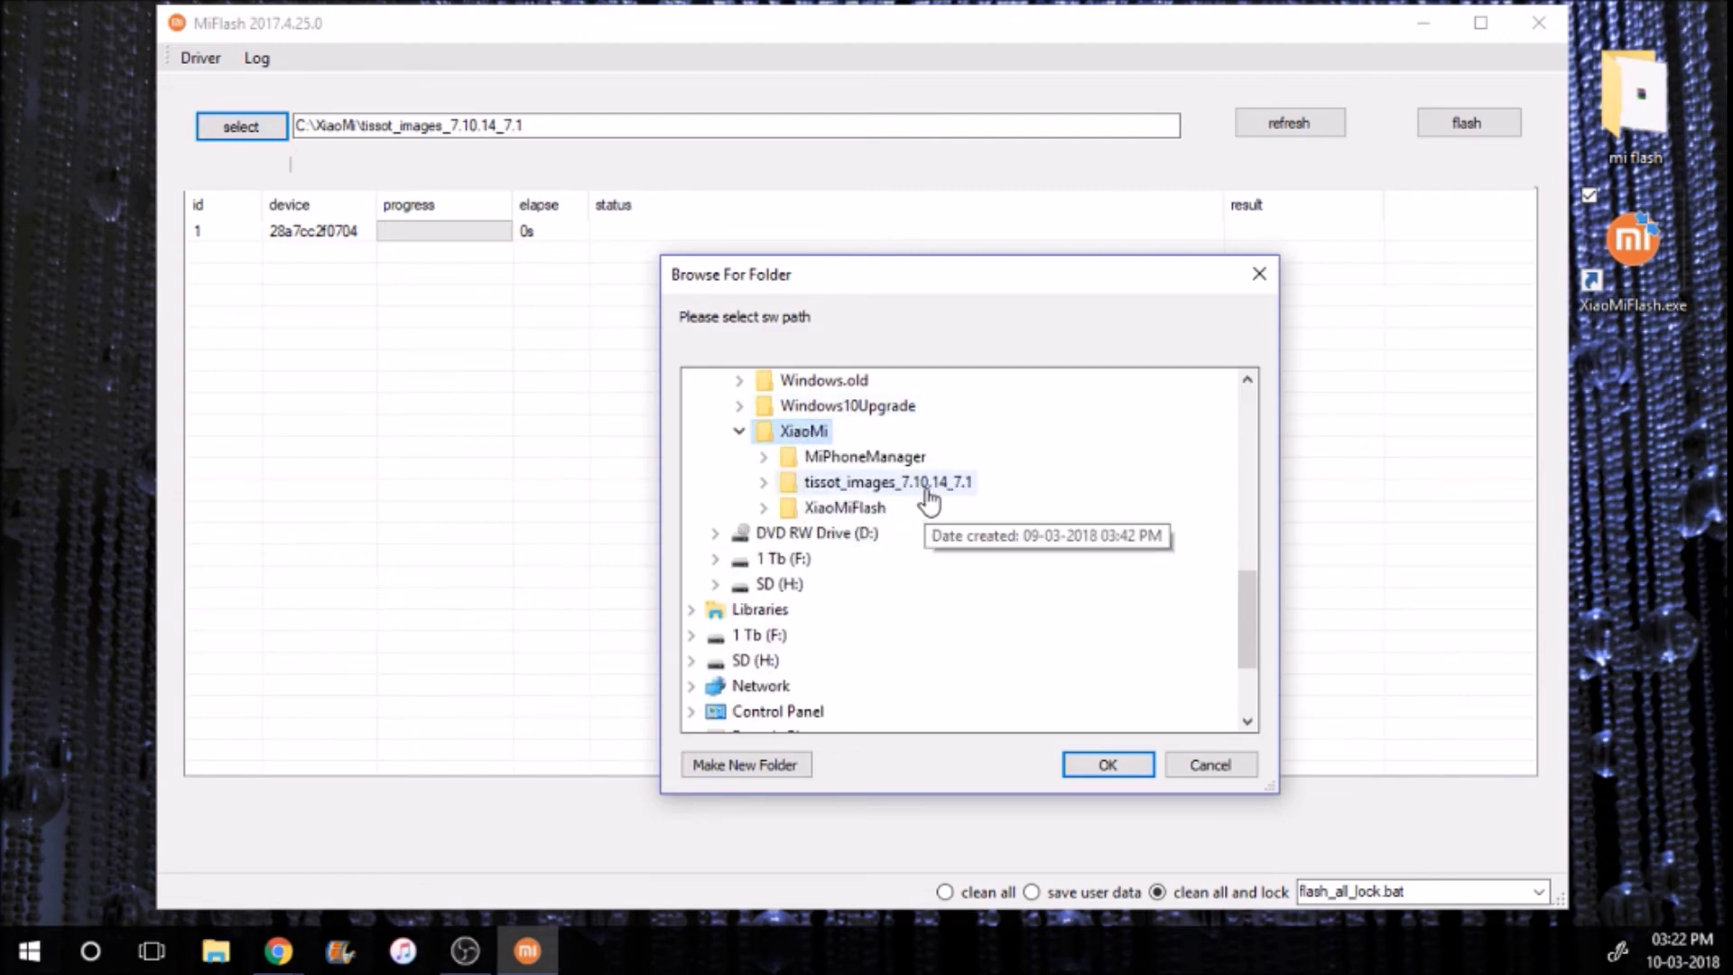
scroll(1069, 704, down, 1)
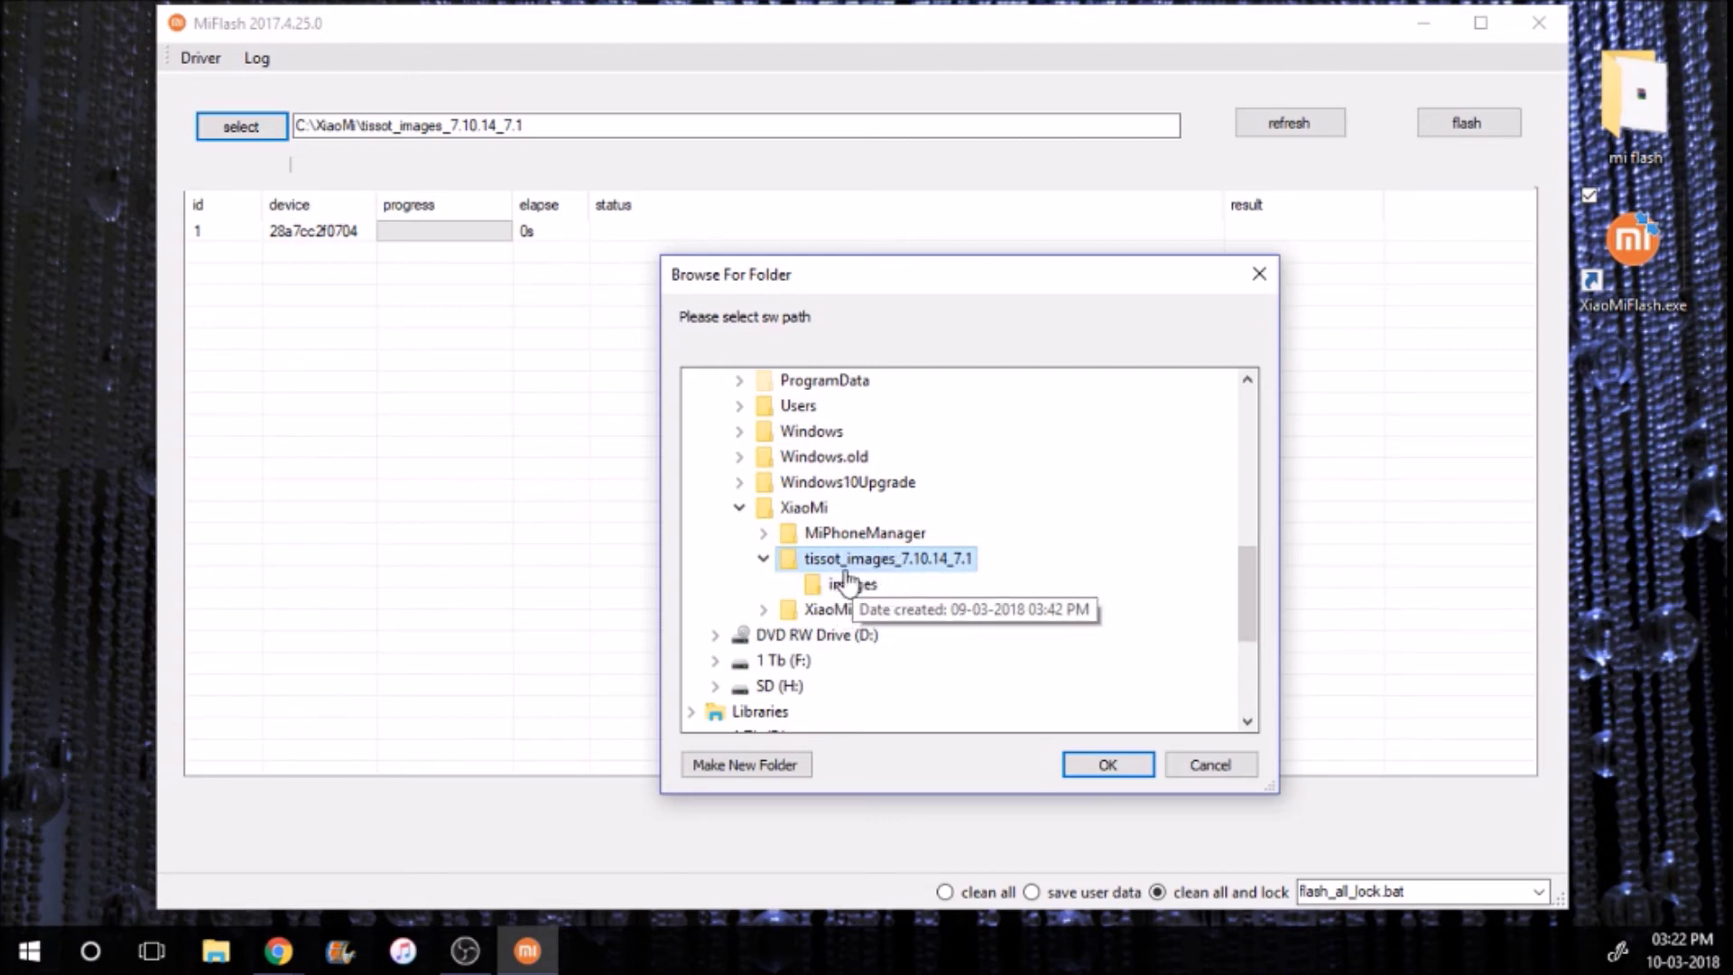
click(1102, 766)
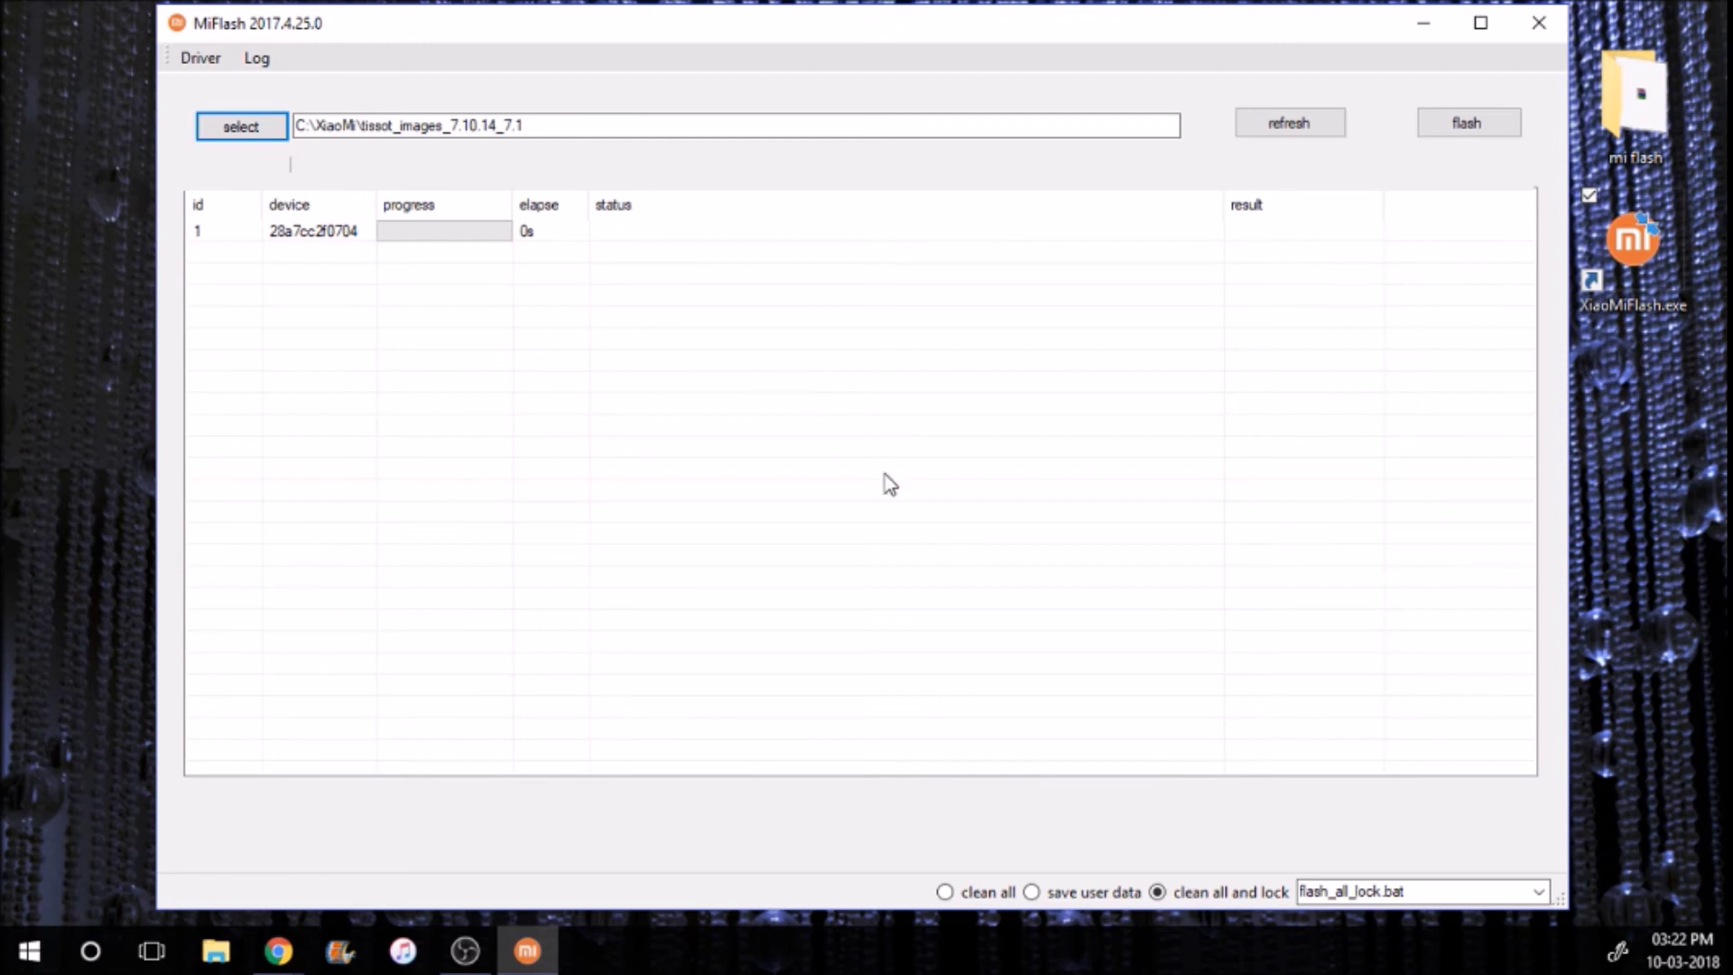
Close the MiFlash window to return to the desktop
click(1557, 30)
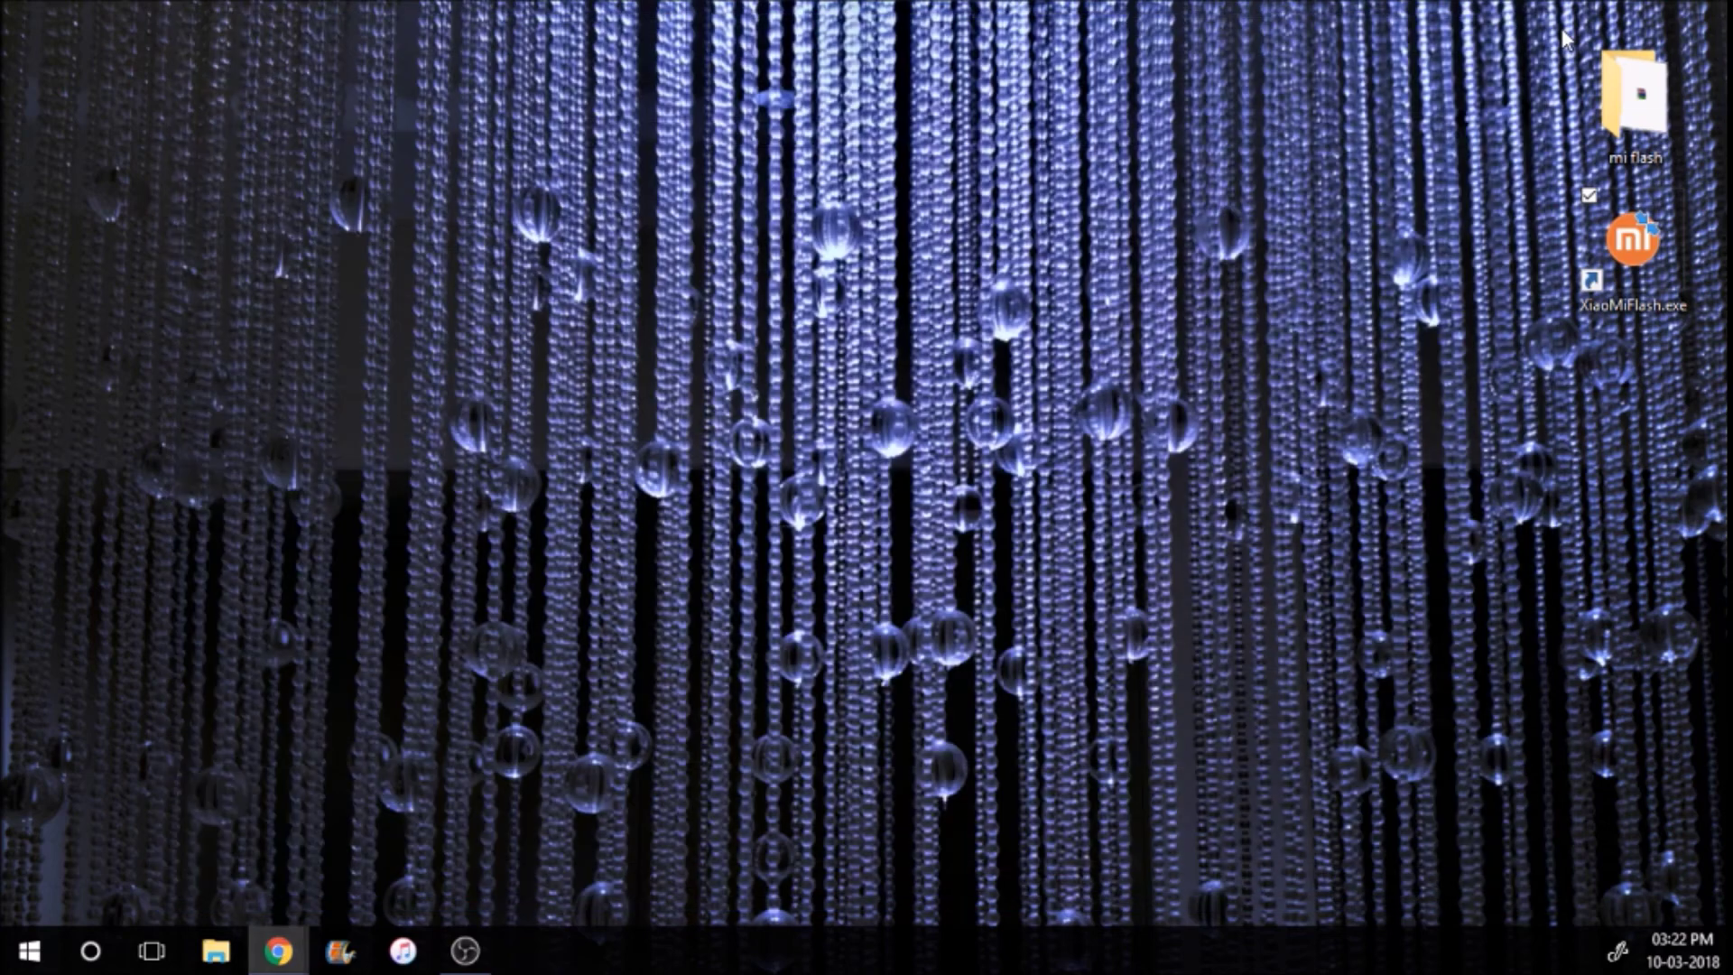